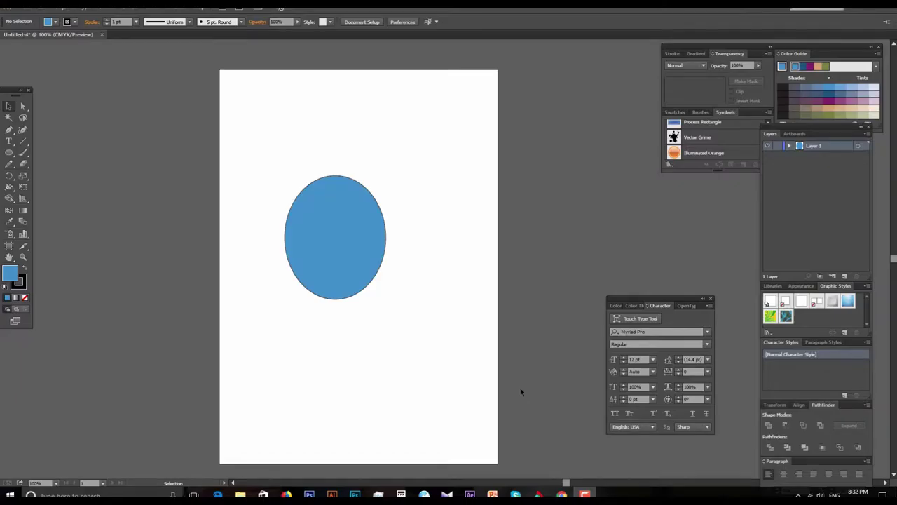
- Zoom in to 150% on the blue ellipse and delete it
{"action": "key", "text": "z"}
{"action": "left_click", "coordinate": [419, 275]}
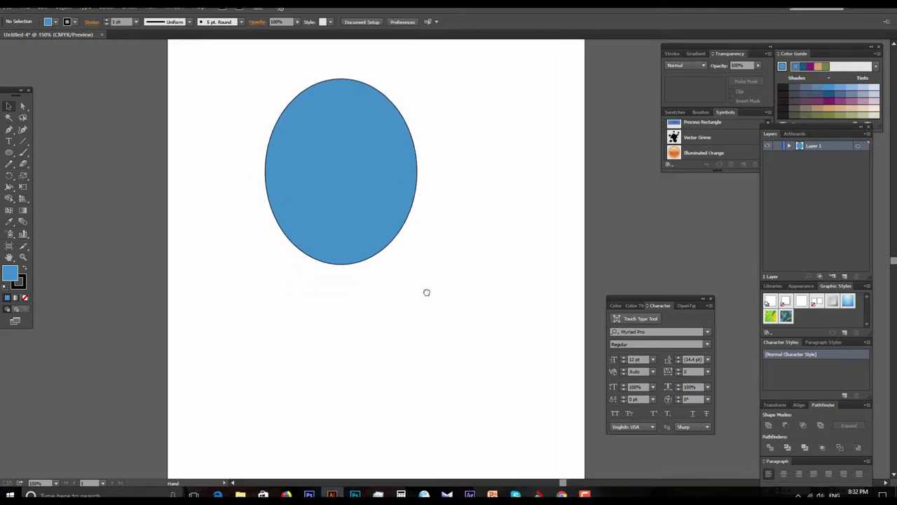
{"action": "left_click", "coordinate": [350, 213]}
{"action": "key", "text": "Delete"}
{"action": "scroll", "coordinate": [350, 212], "scroll_direction": "right", "scroll_amount": 2}
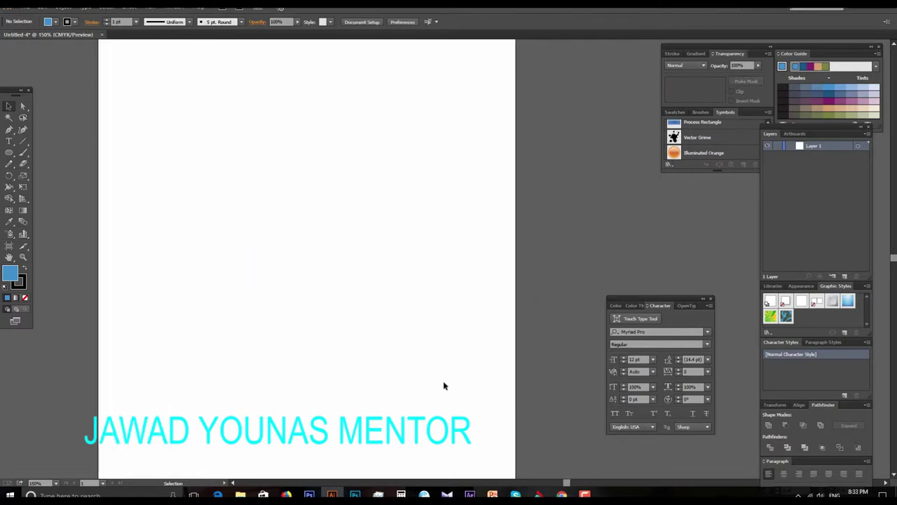
{"action": "scroll", "coordinate": [364, 238], "scroll_direction": "left", "scroll_amount": 2}
{"action": "scroll", "coordinate": [393, 280], "scroll_direction": "up", "scroll_amount": 3}
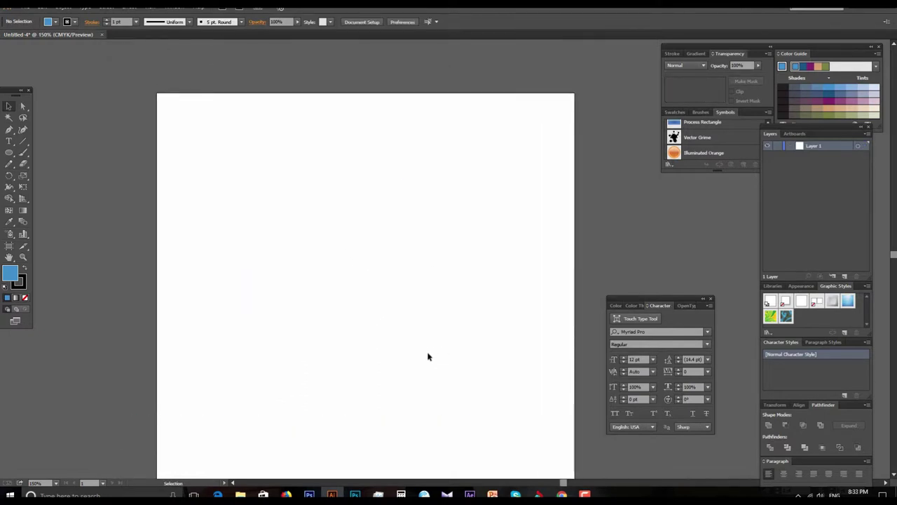
{"action": "scroll", "coordinate": [402, 290], "scroll_direction": "down", "scroll_amount": 3}
{"action": "left_click", "coordinate": [10, 152]}
- Draw a new blue ellipse on the artboard and zoom to 200%
{"action": "left_click_drag", "start_coordinate": [243, 131], "coordinate": [394, 330]}
{"action": "key", "text": "v"}
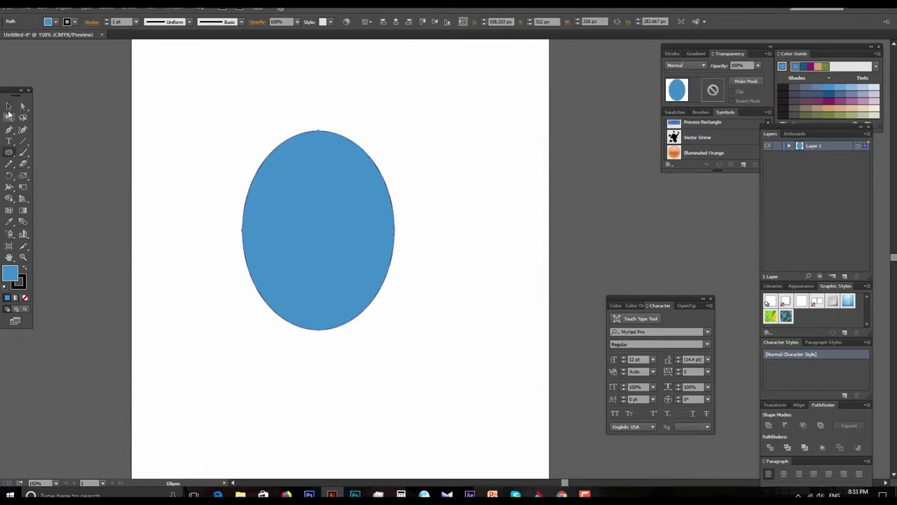
{"action": "left_click_drag", "start_coordinate": [366, 243], "coordinate": [390, 311]}
{"action": "left_click", "coordinate": [387, 282]}
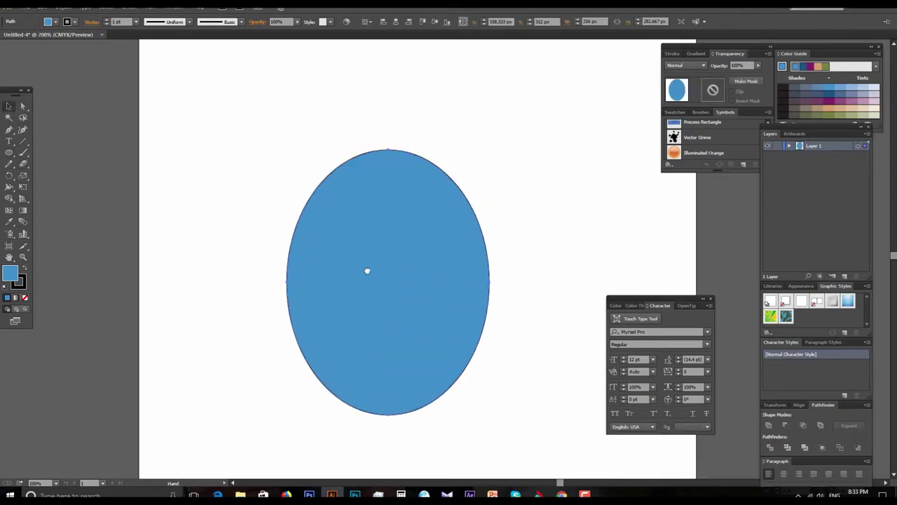
{"action": "left_click_drag", "start_coordinate": [366, 268], "coordinate": [282, 286]}
- Undo the ellipse with Undo Ellipse, then redo it with Ctrl+Shift+Z
{"action": "right_click", "coordinate": [350, 261]}
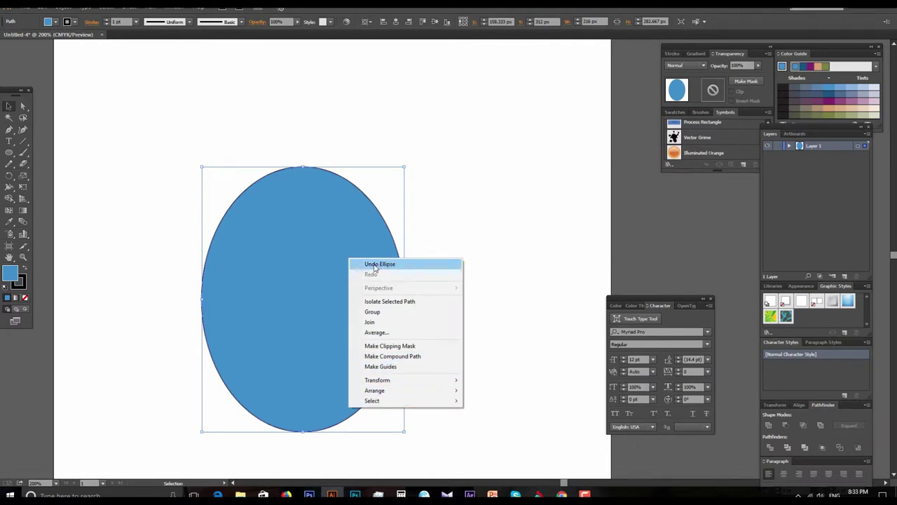
{"action": "left_click", "coordinate": [385, 266]}
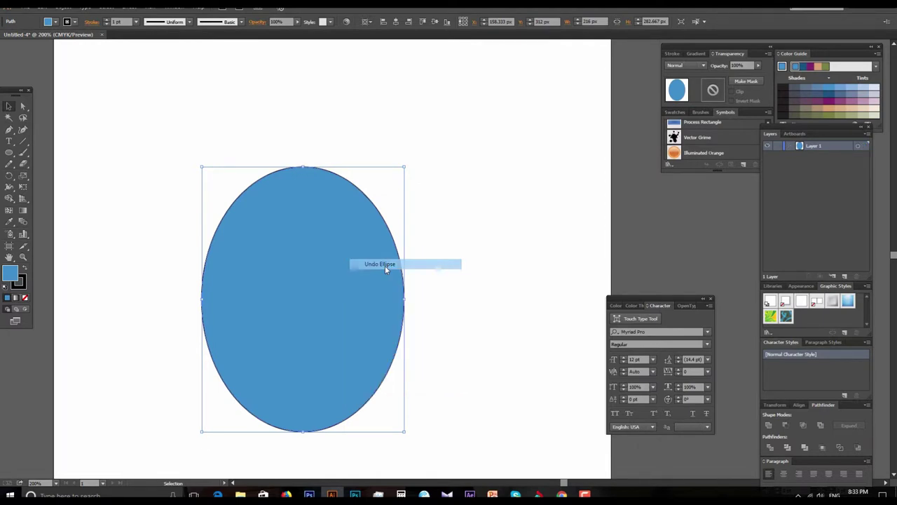
{"action": "key", "text": "a"}
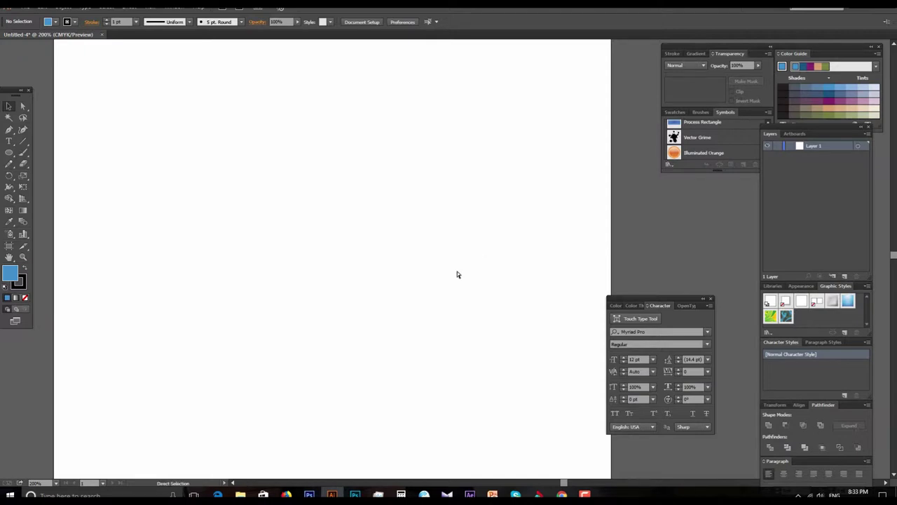
{"action": "key", "text": "ctrl+shift+z"}
{"action": "left_click_drag", "start_coordinate": [393, 336], "coordinate": [390, 241]}
- Isolate the ellipse path, exit isolation, then minimize Illustrator to the desktop
{"action": "right_click", "coordinate": [372, 180]}
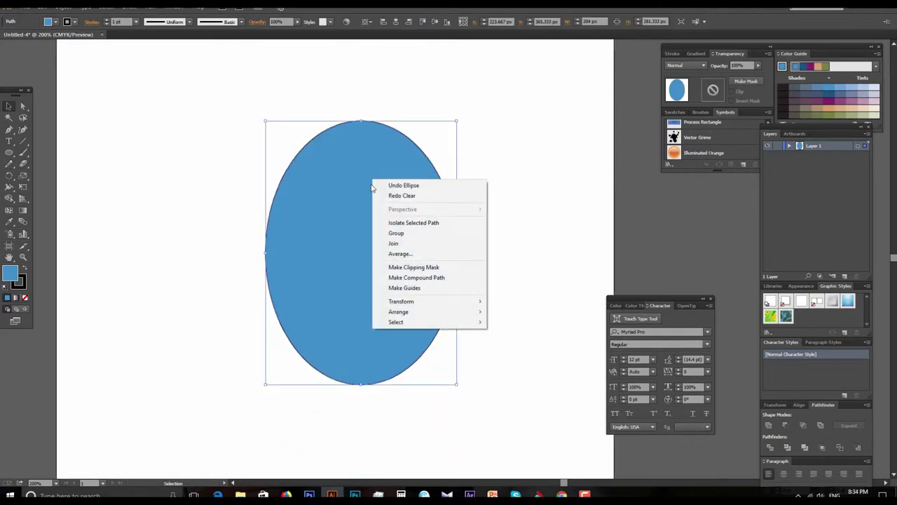
{"action": "left_click", "coordinate": [423, 223]}
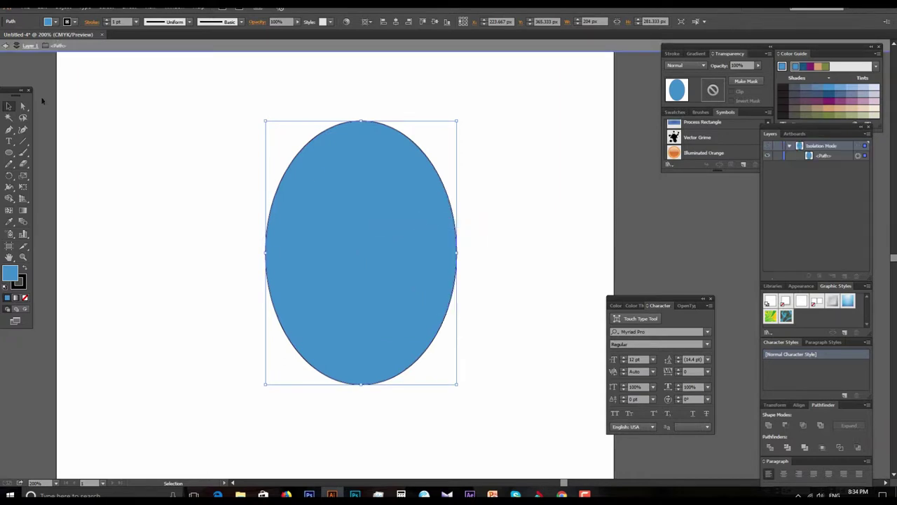
{"action": "left_click", "coordinate": [6, 45]}
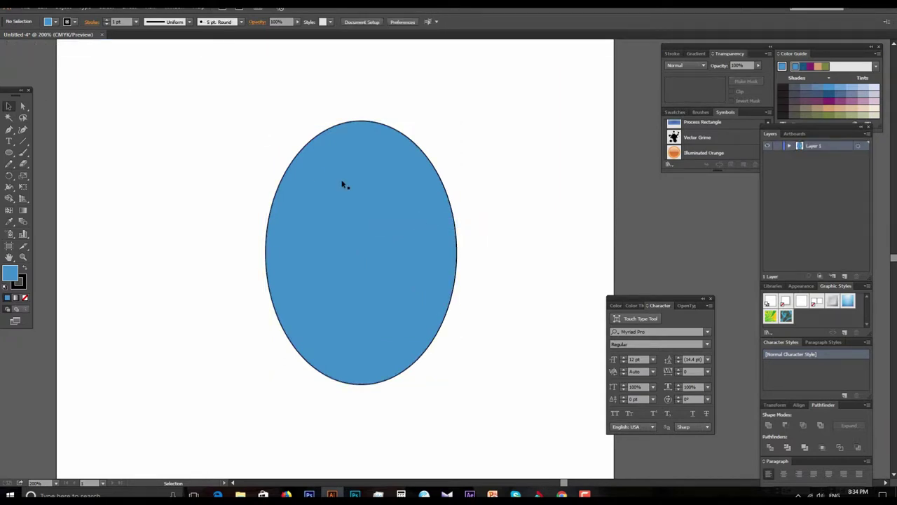
{"action": "left_click", "coordinate": [373, 211]}
{"action": "right_click", "coordinate": [372, 210]}
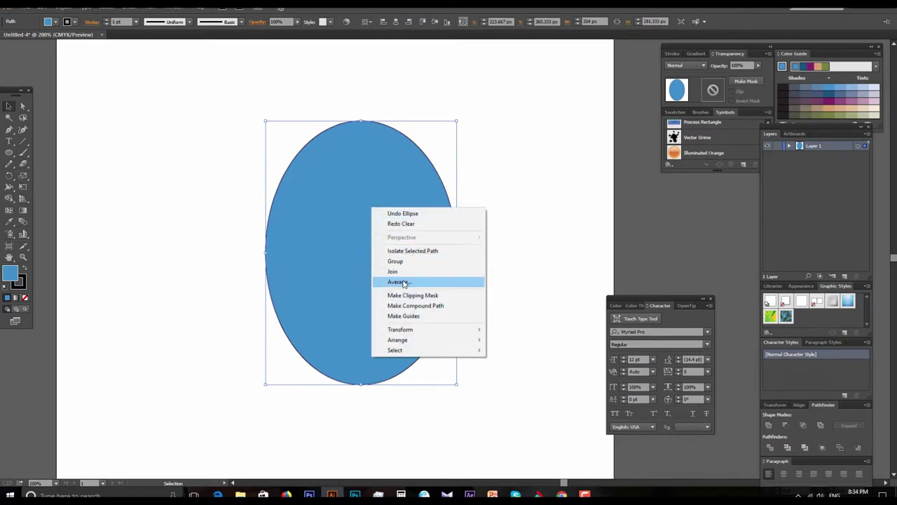
{"action": "left_click", "coordinate": [517, 284]}
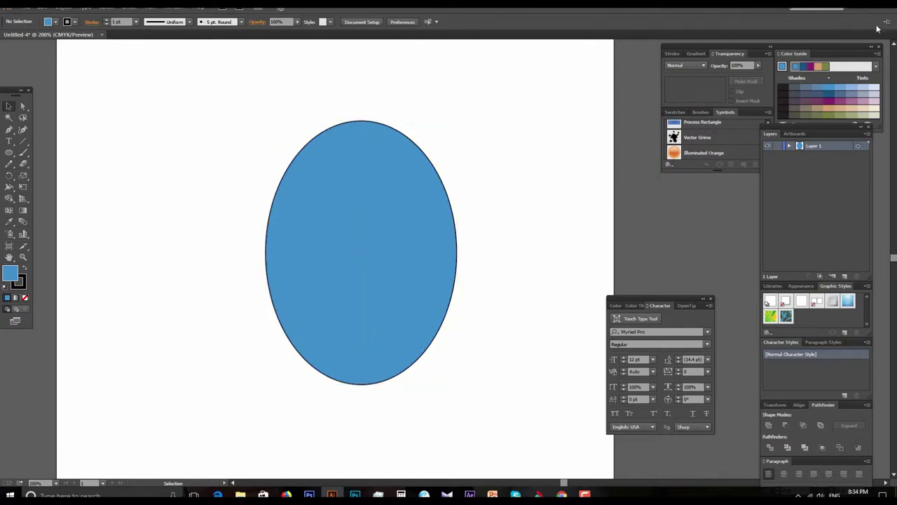
{"action": "key", "text": "super+d"}
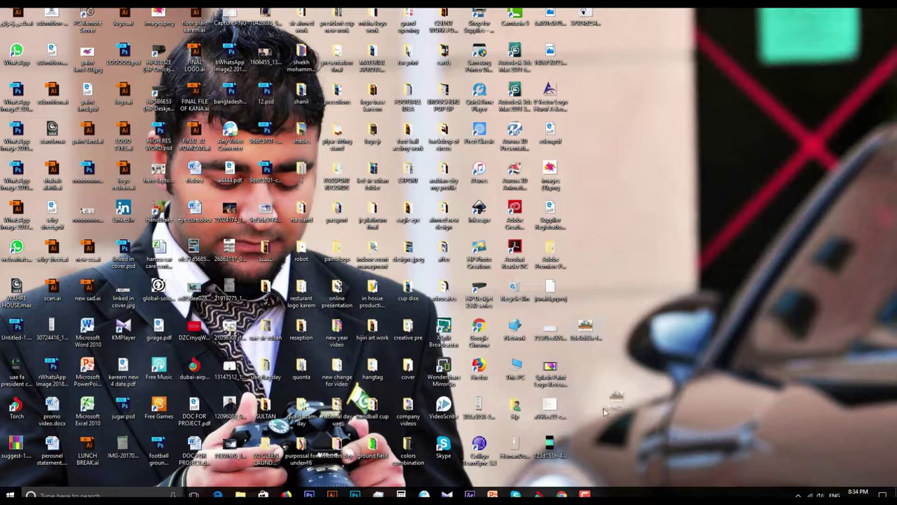
- Bring the cartoon negotiation image into the document and position it on the artboard
{"action": "left_click", "coordinate": [333, 494]}
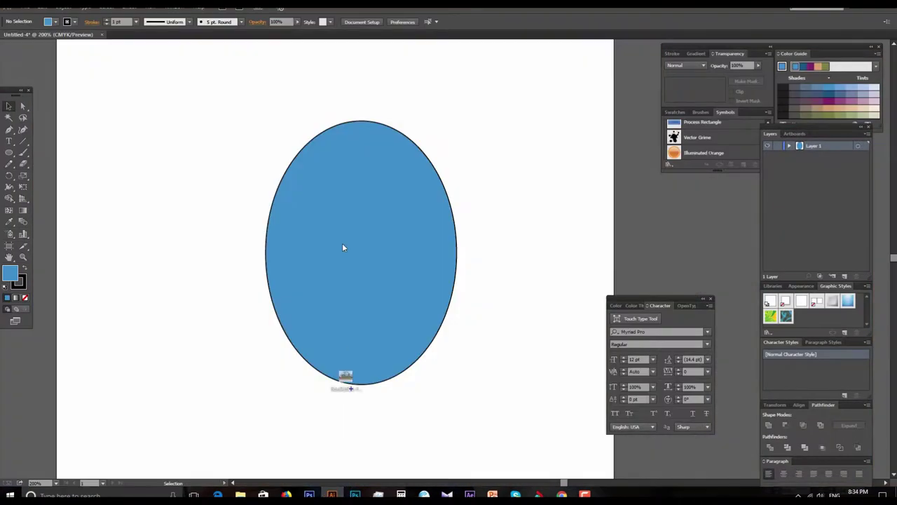
{"action": "key", "text": "ctrl+minus"}
{"action": "key", "text": "ctrl+minus"}
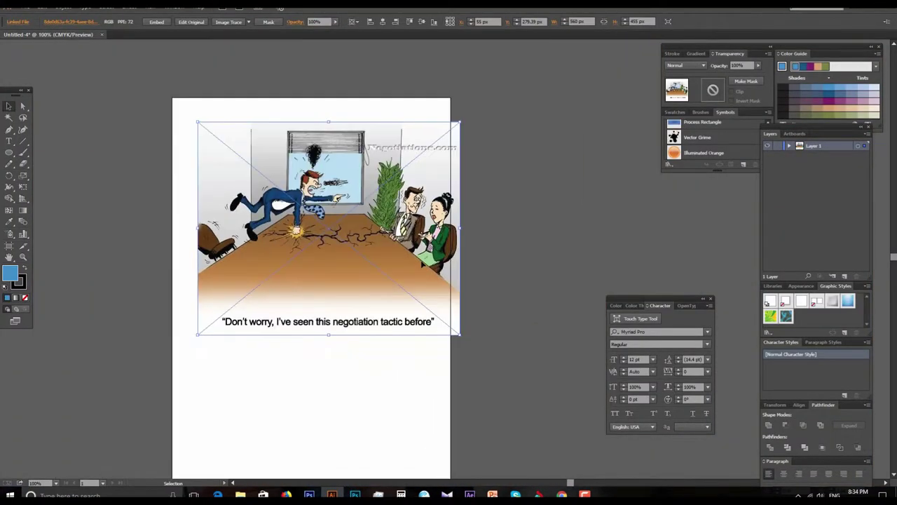
{"action": "left_click_drag", "start_coordinate": [406, 235], "coordinate": [420, 326]}
{"action": "left_click_drag", "start_coordinate": [373, 291], "coordinate": [344, 290]}
- Send the cartoon behind the ellipse, place the man under it, and select both
{"action": "right_click", "coordinate": [344, 290]}
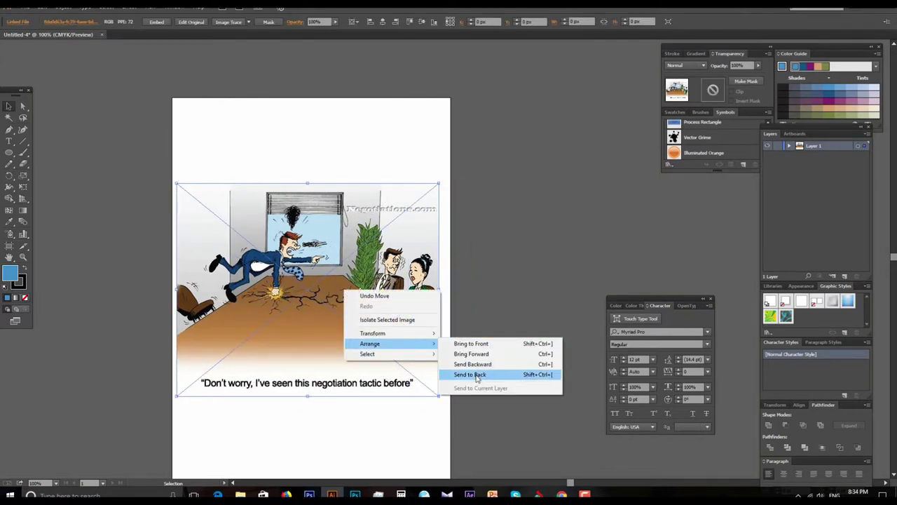
{"action": "mouse_move", "coordinate": [389, 342]}
{"action": "left_click", "coordinate": [474, 374]}
{"action": "key", "text": "ctrl+plus"}
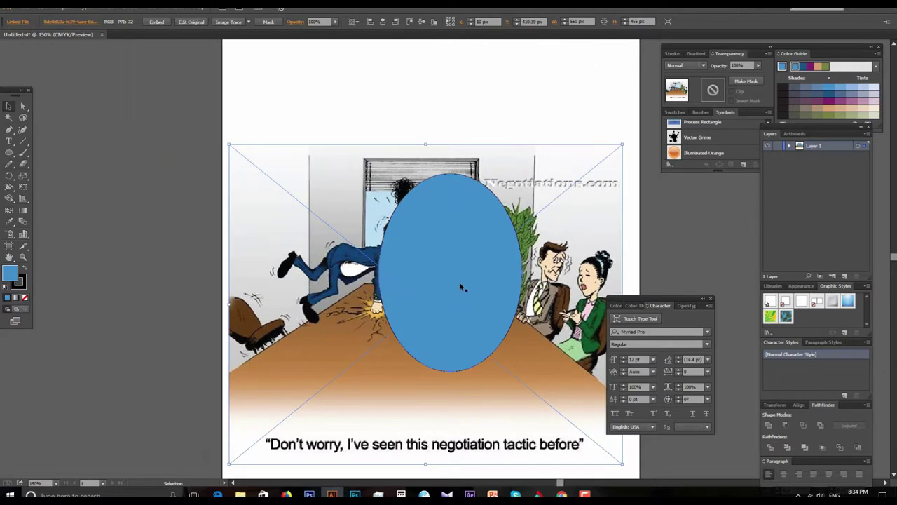
{"action": "mouse_move", "coordinate": [459, 286]}
{"action": "left_mouse_down"}
{"action": "mouse_move", "coordinate": [397, 285]}
{"action": "mouse_move", "coordinate": [413, 294]}
{"action": "left_mouse_up"}
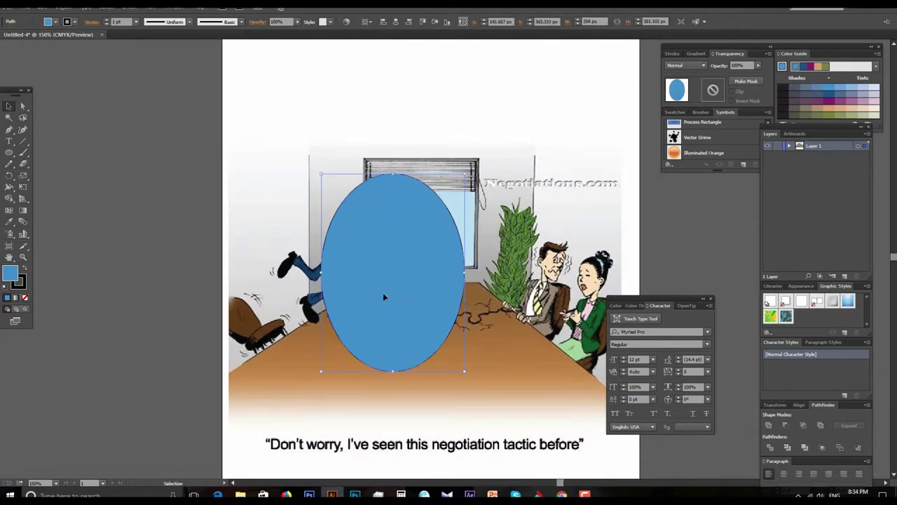
{"action": "left_click_drag", "start_coordinate": [313, 107], "coordinate": [470, 234]}
- Make a clipping mask so only the angry man shows in the oval, zoomed to 100%
{"action": "right_click", "coordinate": [401, 255]}
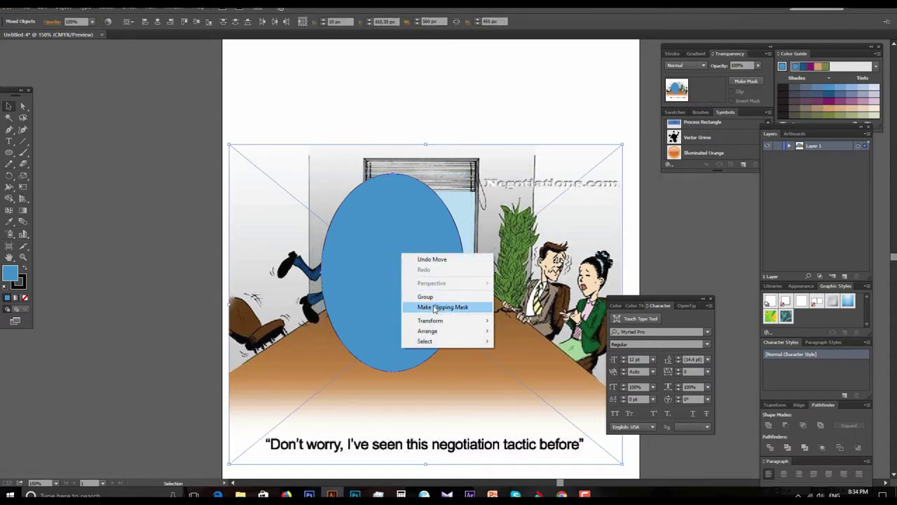
{"action": "left_click", "coordinate": [431, 306]}
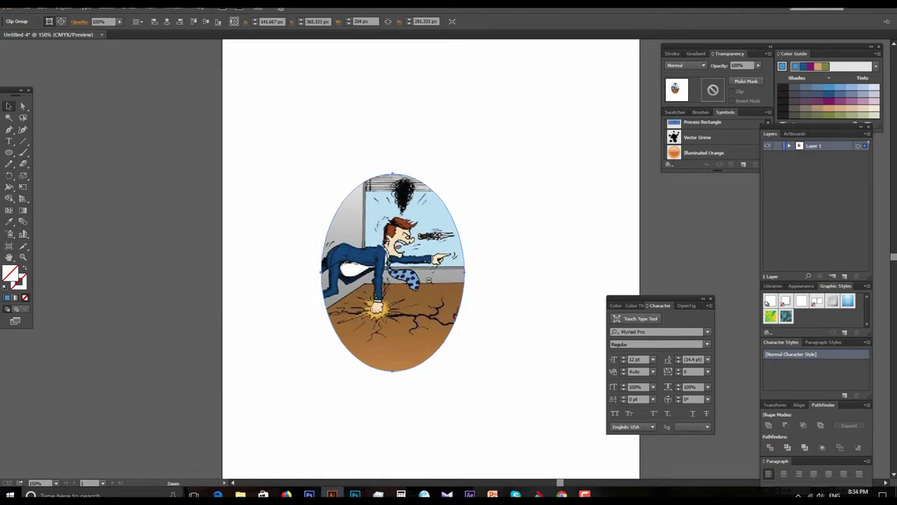
{"action": "key", "text": "ctrl+minus"}
{"action": "left_click", "coordinate": [480, 365]}
{"action": "left_click_drag", "start_coordinate": [423, 254], "coordinate": [357, 257]}
{"action": "key", "text": "ctrl+z"}
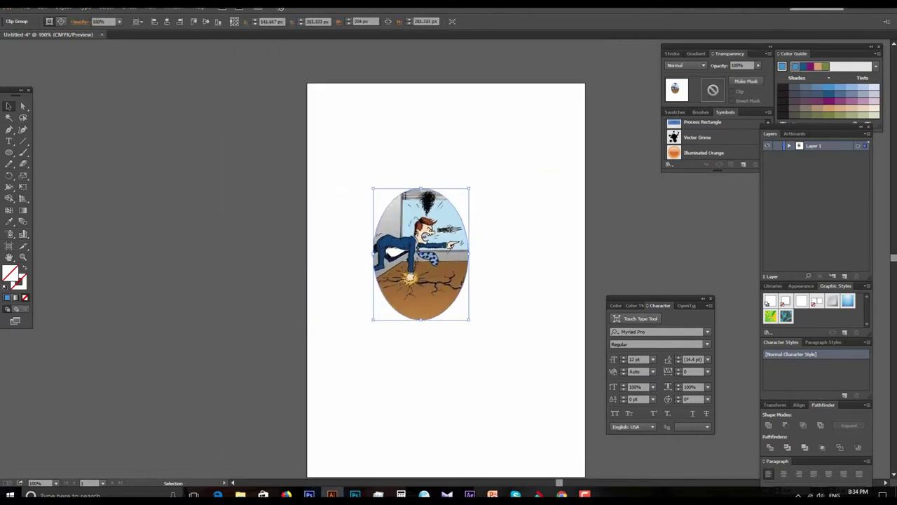
{"action": "right_click", "coordinate": [407, 230]}
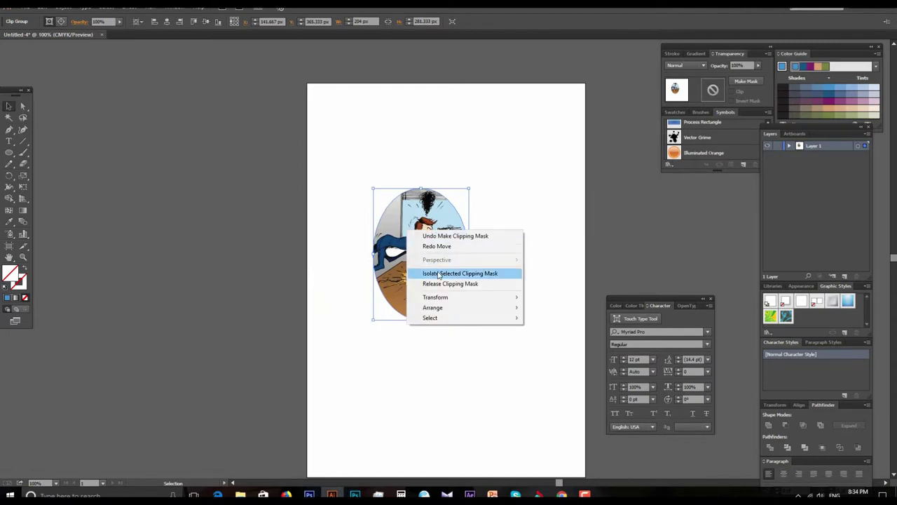
- Slide the cartoon inside the oval mask to frame the man and woman
{"action": "left_click", "coordinate": [433, 274]}
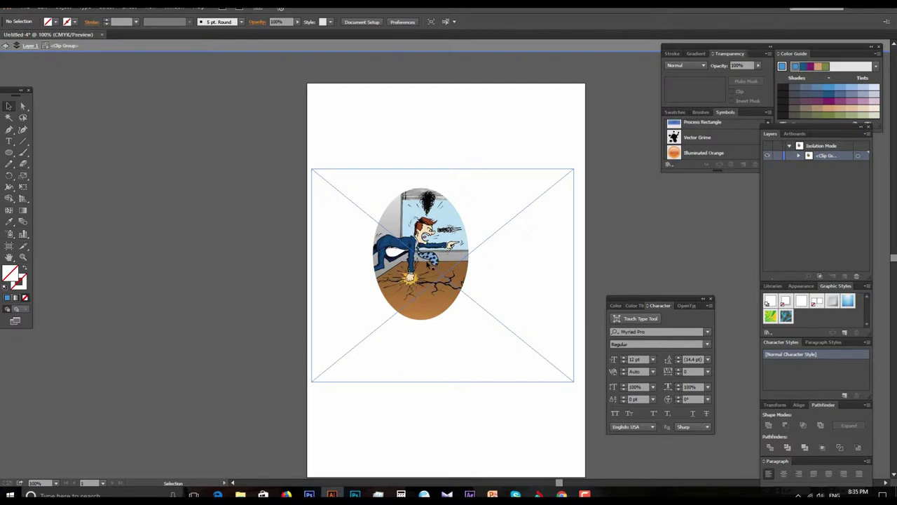
{"action": "left_click_drag", "start_coordinate": [465, 268], "coordinate": [436, 265]}
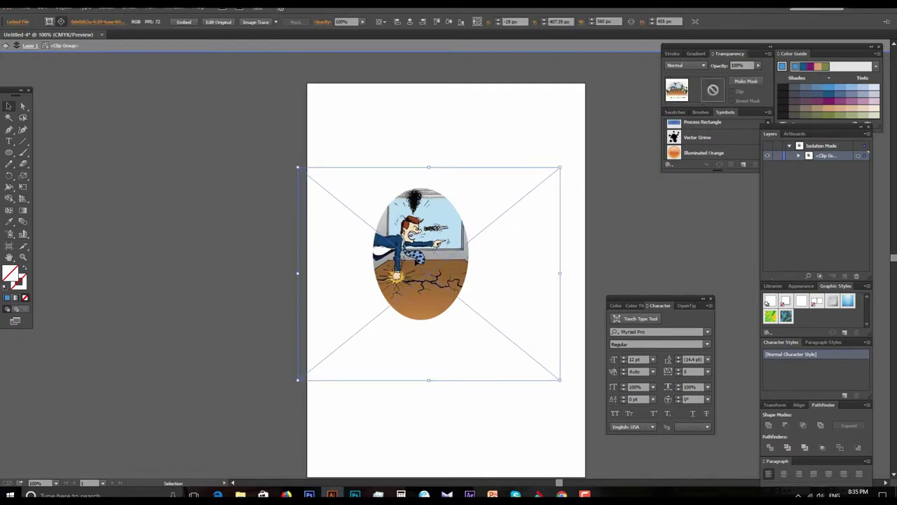
{"action": "left_click_drag", "start_coordinate": [436, 265], "coordinate": [429, 270]}
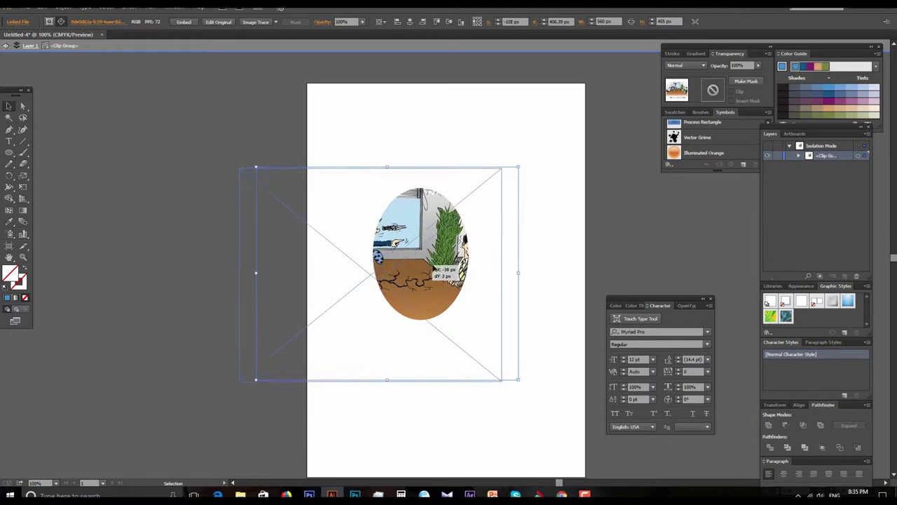
{"action": "left_click_drag", "start_coordinate": [431, 265], "coordinate": [421, 265]}
- Exit isolation and move the oval clip group right and down
{"action": "double_click", "coordinate": [510, 226]}
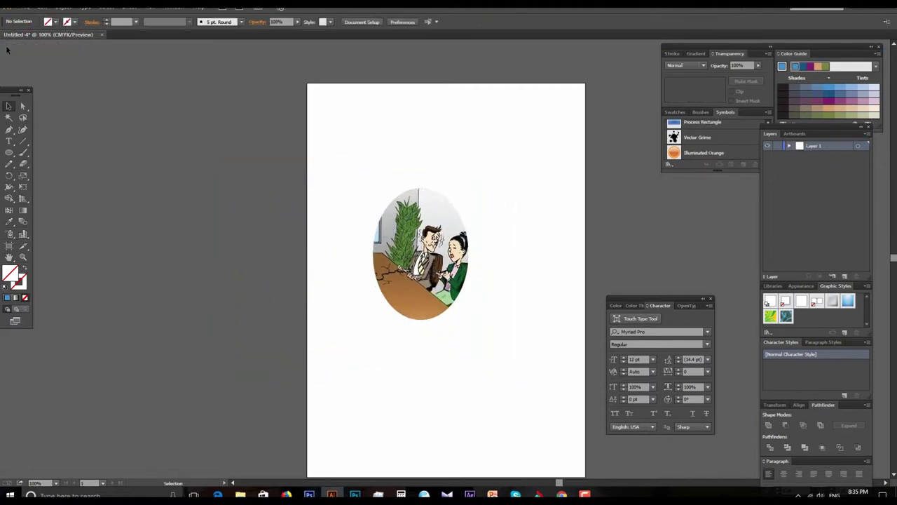
{"action": "left_click", "coordinate": [484, 239]}
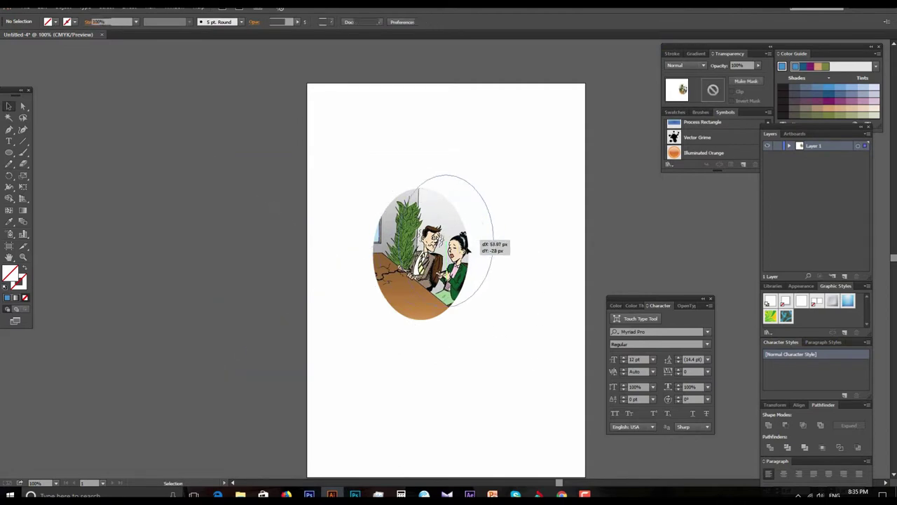
{"action": "mouse_move", "coordinate": [448, 252]}
{"action": "left_mouse_down"}
{"action": "mouse_move", "coordinate": [496, 276]}
{"action": "mouse_move", "coordinate": [443, 295]}
{"action": "left_mouse_up"}
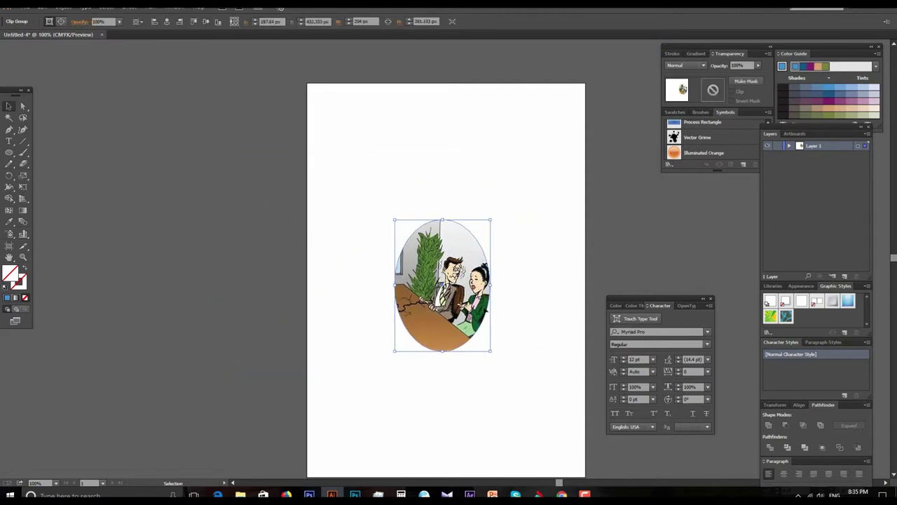
{"action": "right_click", "coordinate": [362, 265]}
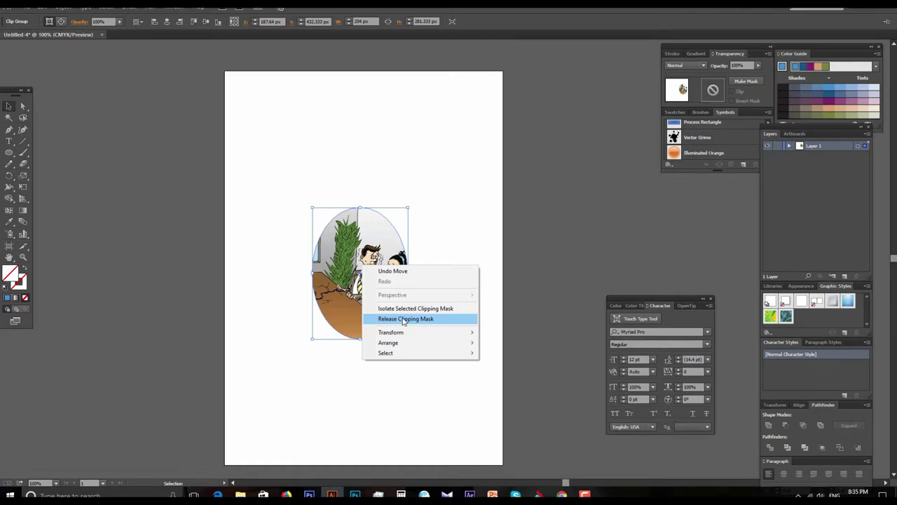
- Release the clipping mask and move the full cartoon left off the page
{"action": "left_click", "coordinate": [404, 320]}
{"action": "double_click", "coordinate": [403, 320]}
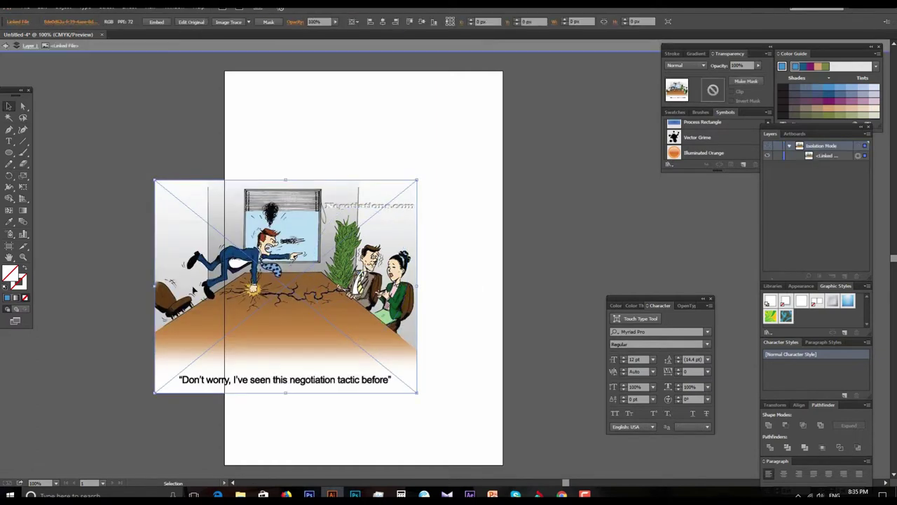
{"action": "left_click", "coordinate": [3, 45]}
{"action": "left_click_drag", "start_coordinate": [243, 224], "coordinate": [91, 210]}
- Fill the freed oval with cyan from the Fill swatches
{"action": "key", "text": "l"}
{"action": "left_click_drag", "start_coordinate": [312, 207], "coordinate": [408, 340]}
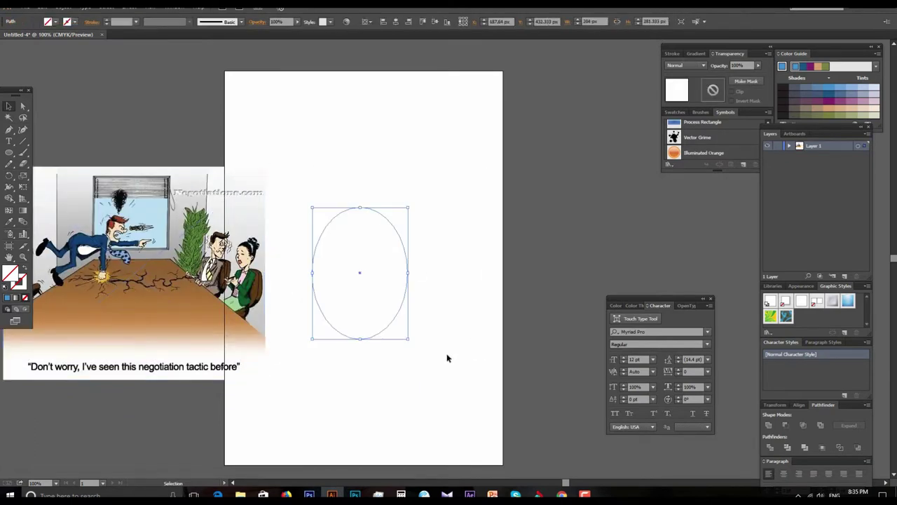
{"action": "left_click", "coordinate": [55, 22]}
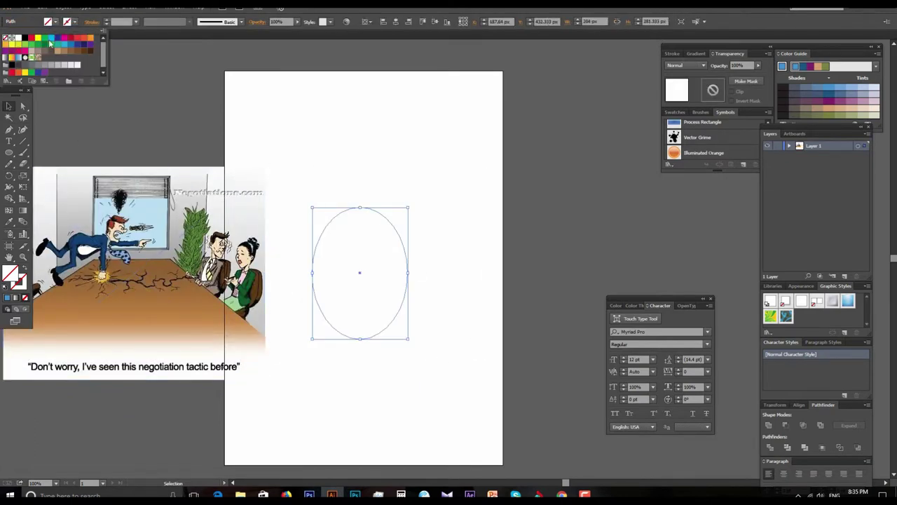
{"action": "left_click", "coordinate": [49, 45]}
{"action": "key", "text": "Escape"}
- Move the cartoon up-left, nudge the cyan oval down-left, and zoom in on it
{"action": "left_click", "coordinate": [203, 317]}
{"action": "left_click_drag", "start_coordinate": [204, 316], "coordinate": [184, 225]}
{"action": "left_click_drag", "start_coordinate": [396, 274], "coordinate": [379, 283]}
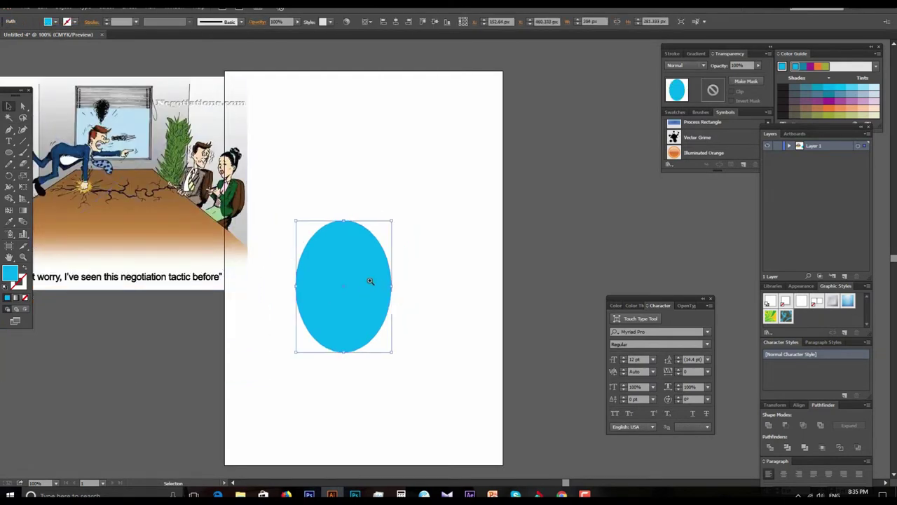
{"action": "left_click", "coordinate": [371, 283]}
{"action": "right_click", "coordinate": [385, 230]}
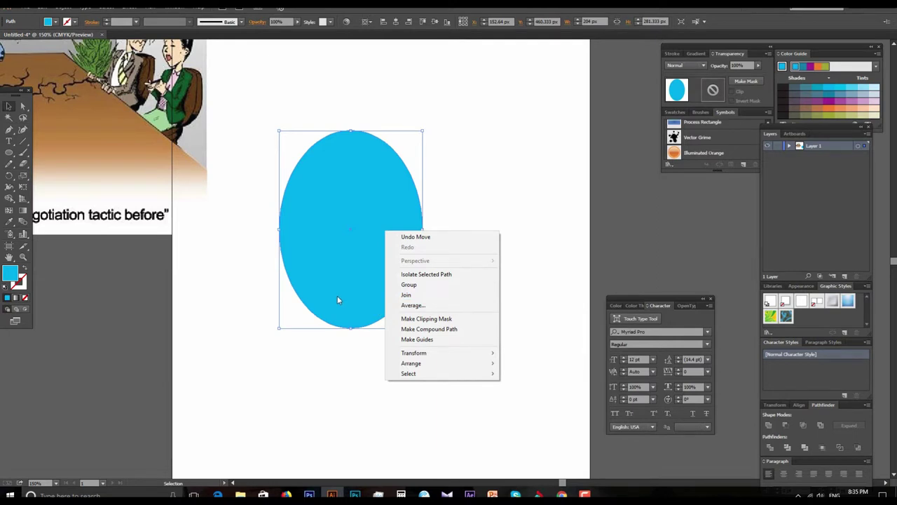
{"action": "mouse_move", "coordinate": [414, 353]}
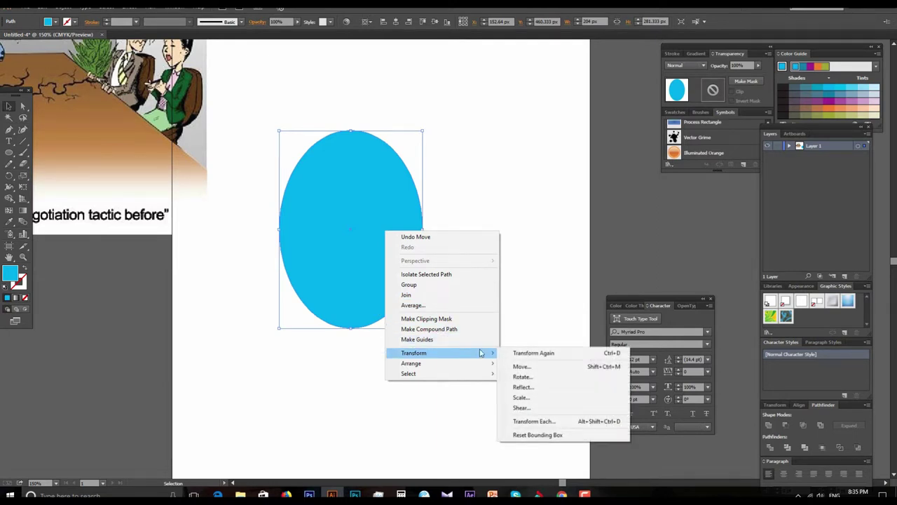
{"action": "left_click", "coordinate": [523, 377]}
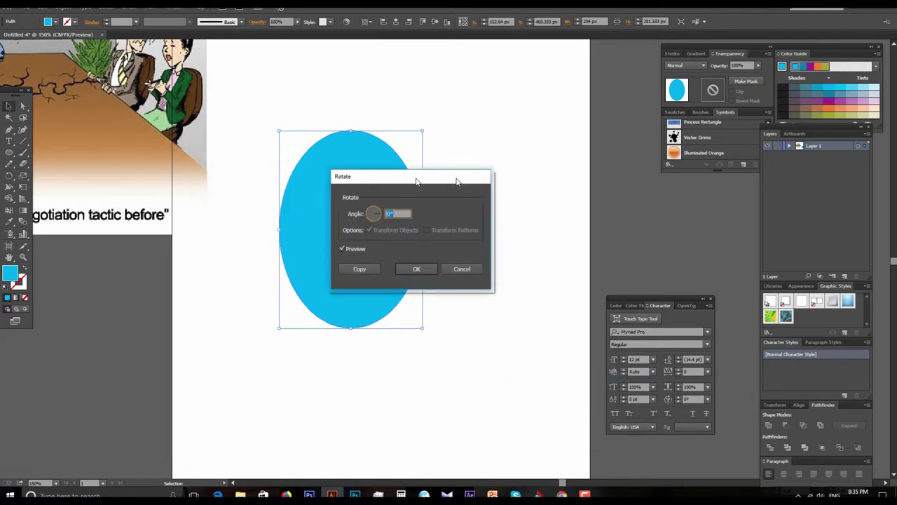
{"action": "left_click_drag", "start_coordinate": [283, 188], "coordinate": [580, 185]}
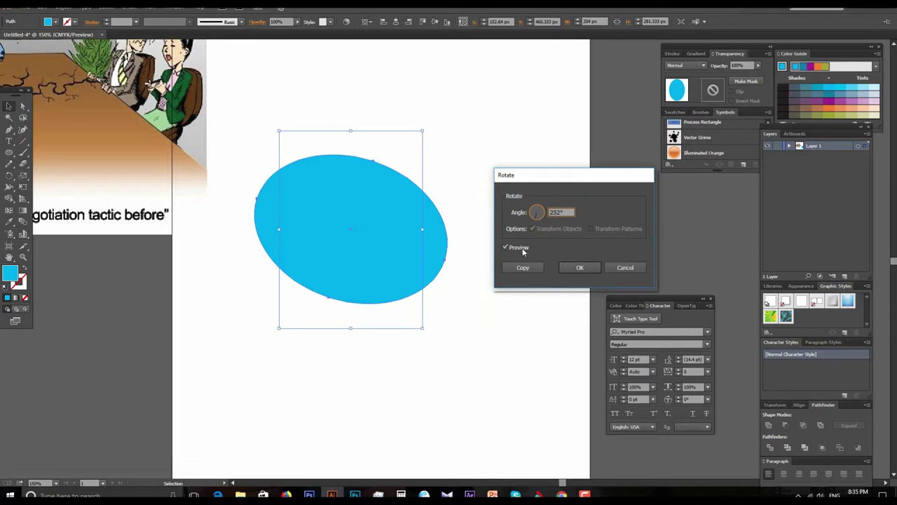
{"action": "left_click_drag", "start_coordinate": [535, 216], "coordinate": [531, 212]}
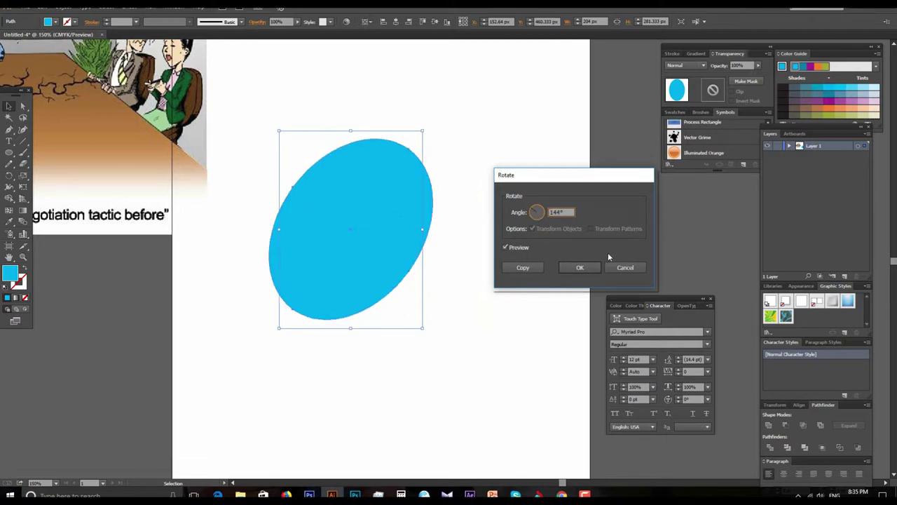
{"action": "left_click", "coordinate": [625, 268]}
{"action": "right_click", "coordinate": [371, 213]}
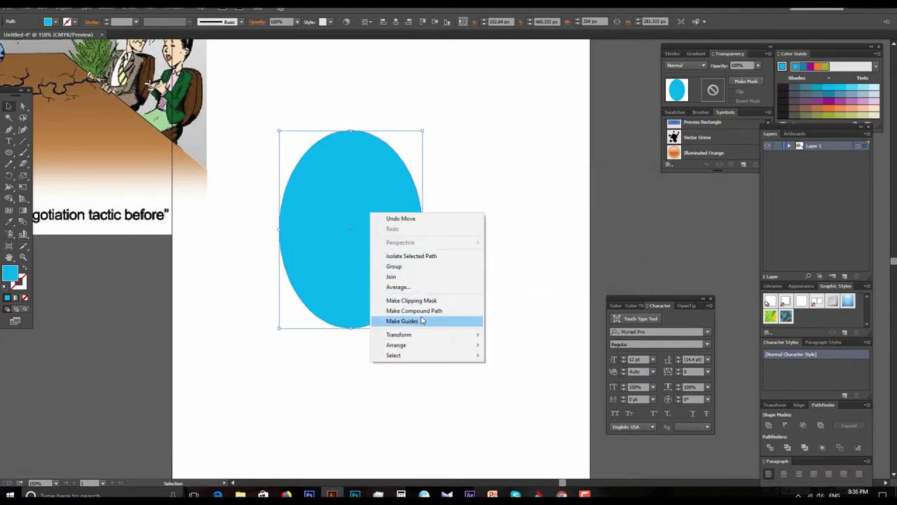
{"action": "mouse_move", "coordinate": [399, 334]}
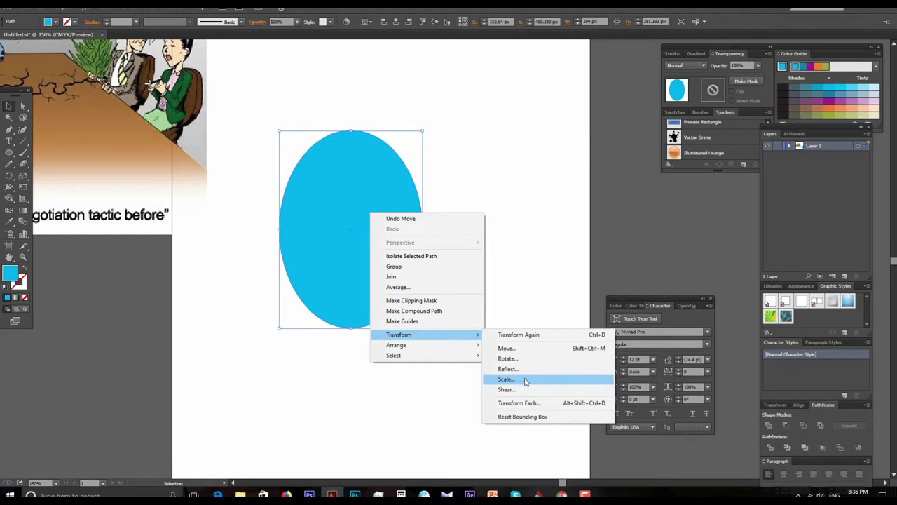
{"action": "left_click", "coordinate": [525, 381]}
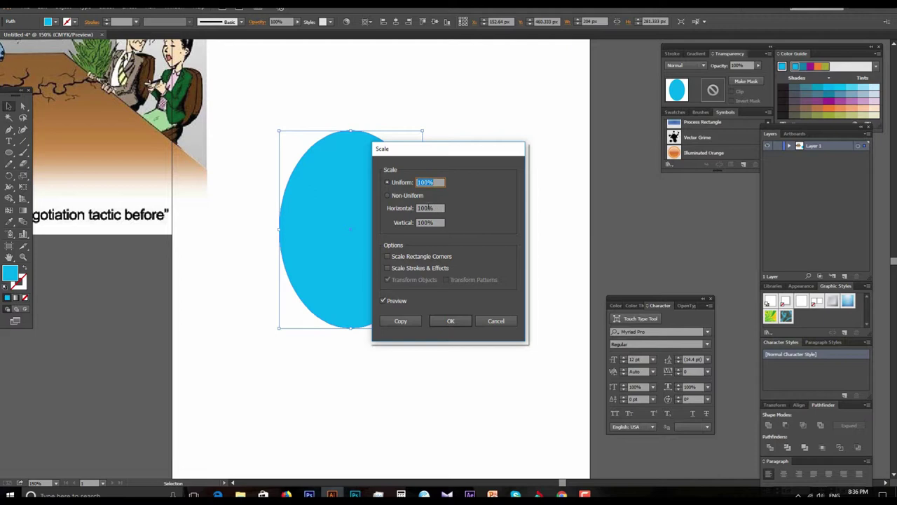
{"action": "key", "text": "Tab"}
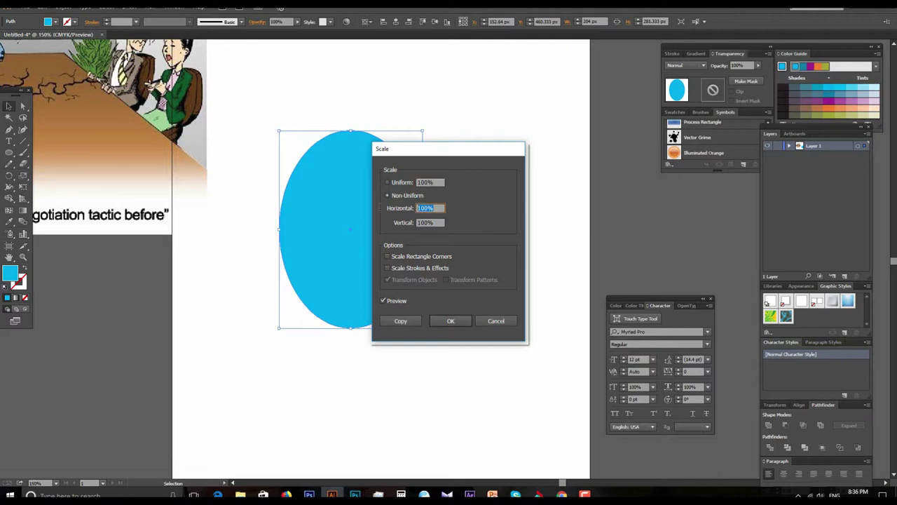
{"action": "type", "text": "10"}
{"action": "type", "text": "0"}
{"action": "left_click", "coordinate": [458, 319]}
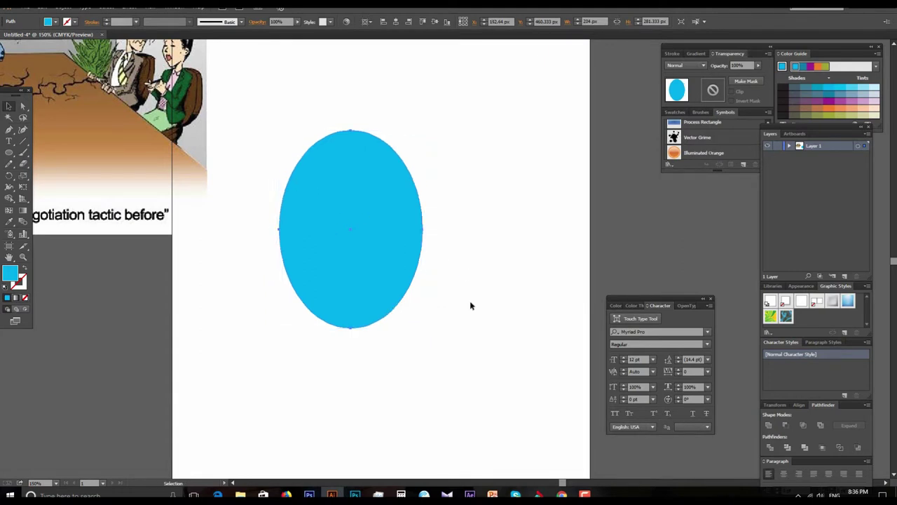
{"action": "key", "text": "ctrl+plus"}
{"action": "right_click", "coordinate": [404, 240]}
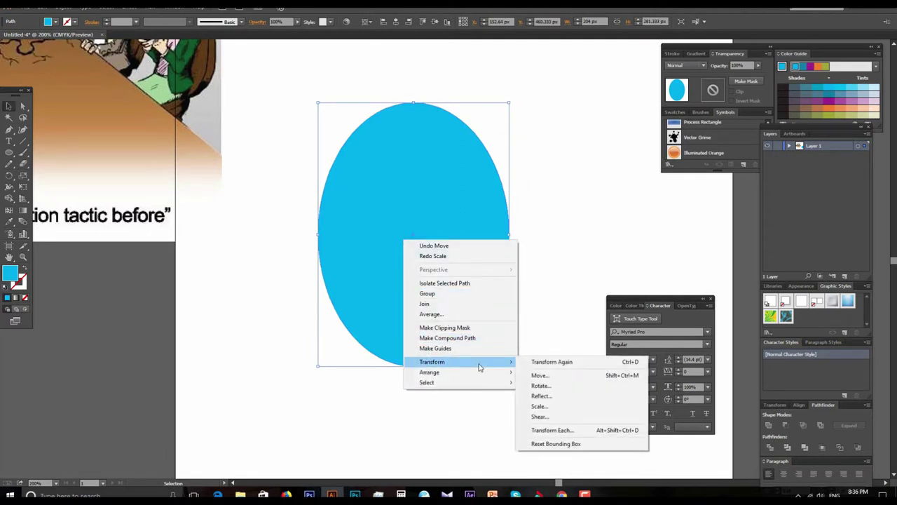
{"action": "left_click", "coordinate": [550, 397]}
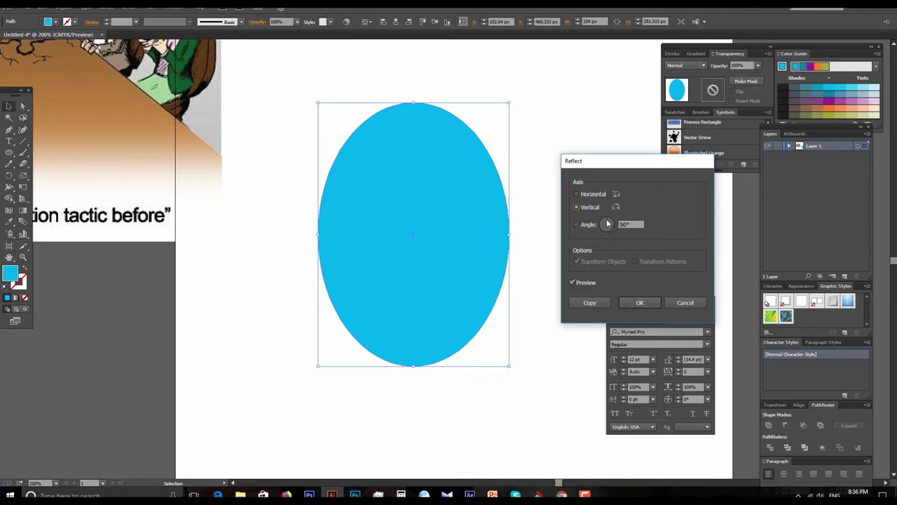
{"action": "left_click_drag", "start_coordinate": [605, 223], "coordinate": [601, 227]}
{"action": "type", "text": "176"}
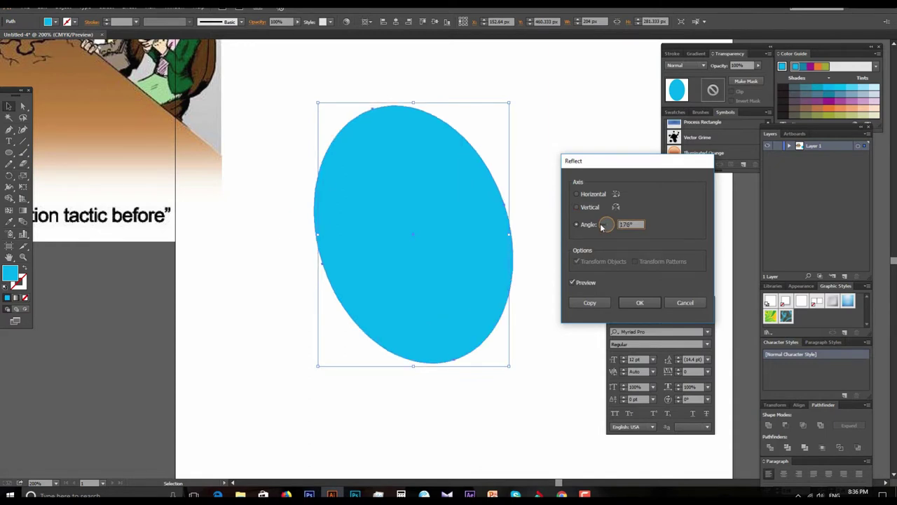
{"action": "key", "text": "Tab"}
{"action": "left_click", "coordinate": [575, 194]}
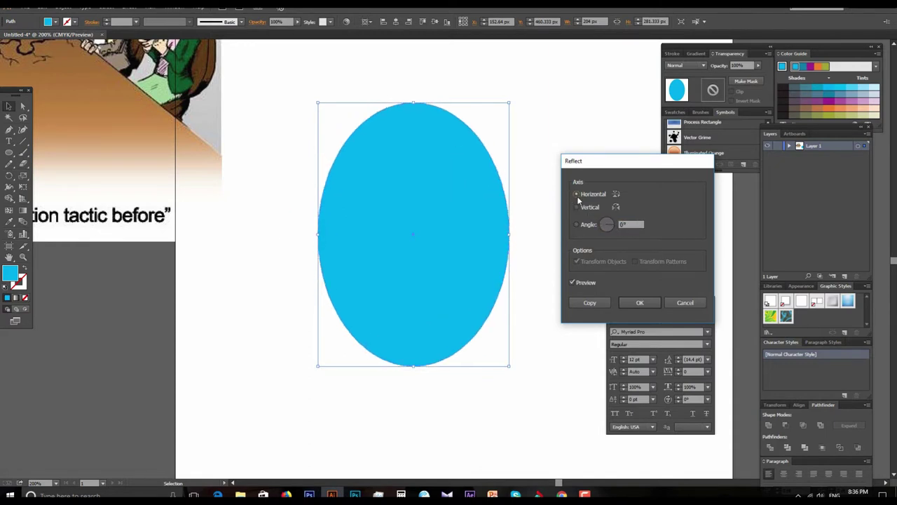
{"action": "left_click_drag", "start_coordinate": [610, 224], "coordinate": [602, 230]}
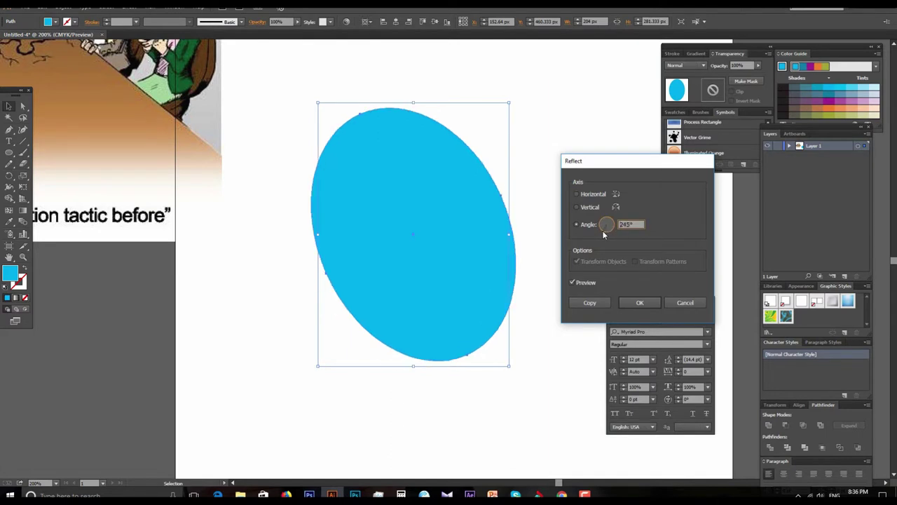
{"action": "left_click", "coordinate": [685, 303]}
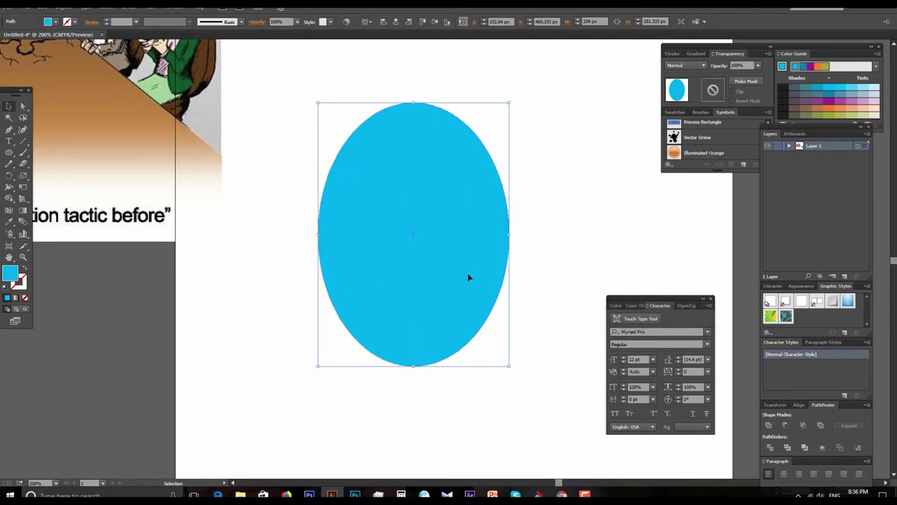
{"action": "scroll", "coordinate": [476, 270], "scroll_direction": "down", "scroll_amount": 2}
- Delete the cyan oval and place a new point-text line on the artboard
{"action": "key", "text": "Delete"}
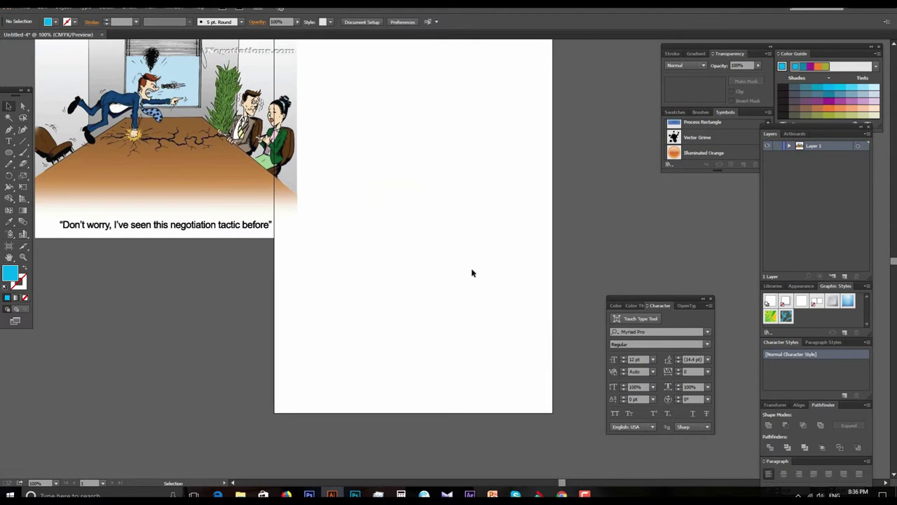
{"action": "scroll", "coordinate": [456, 250], "scroll_direction": "up", "scroll_amount": 1}
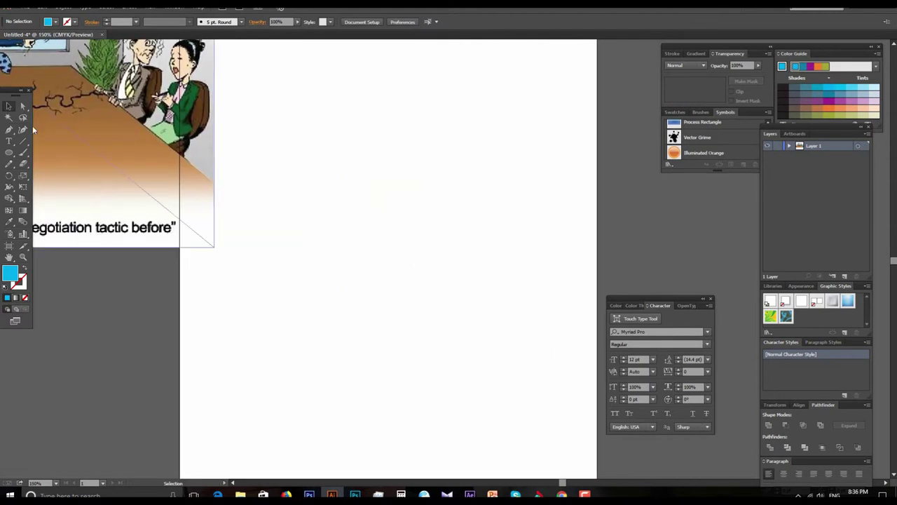
{"action": "left_click", "coordinate": [8, 140]}
{"action": "left_click", "coordinate": [367, 210]}
{"action": "type", "text": "as"}
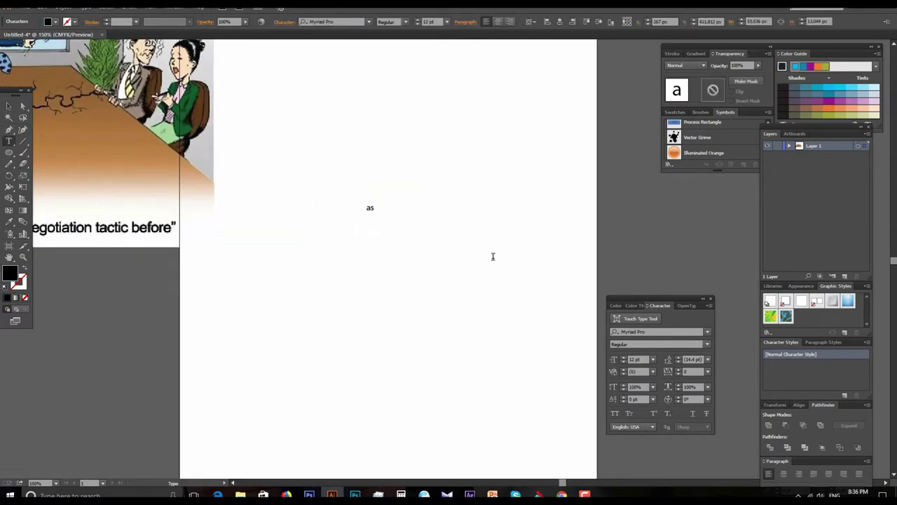
{"action": "type", "text": "dasda"}
{"action": "key", "text": "Escape"}
- Scale the text to about 51.15 pt and move it left over the cartoon's edge
{"action": "left_click_drag", "start_coordinate": [438, 214], "coordinate": [551, 244]}
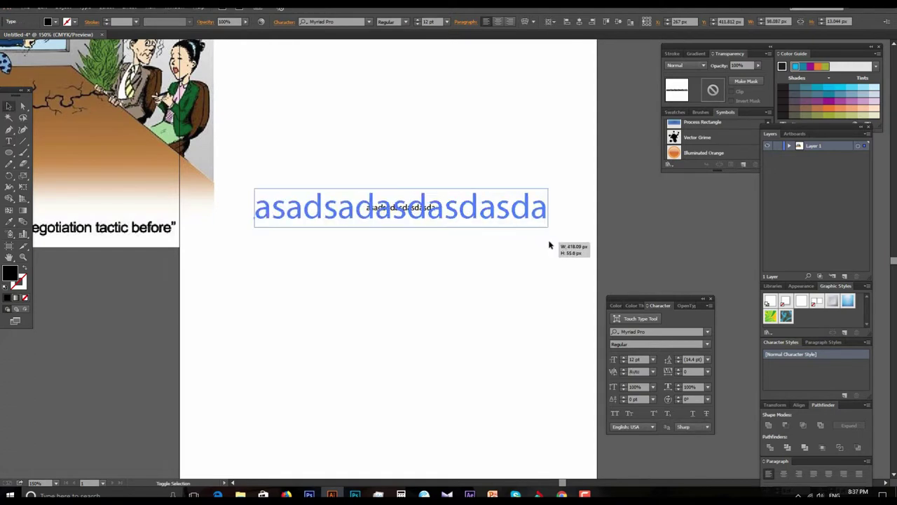
{"action": "right_click", "coordinate": [415, 204]}
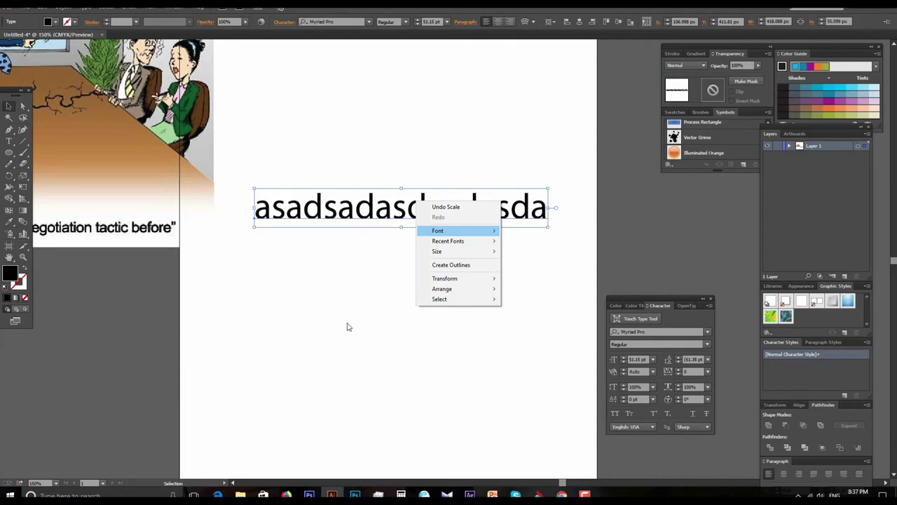
{"action": "left_click", "coordinate": [308, 184]}
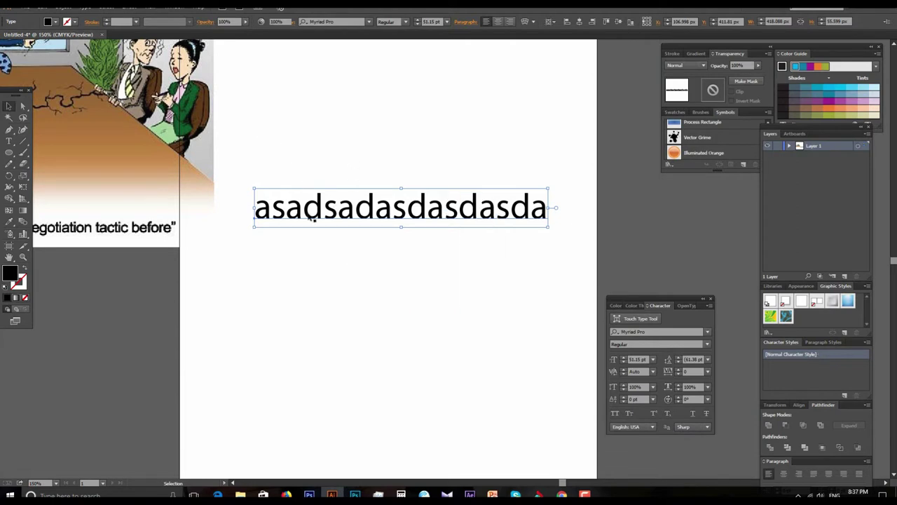
{"action": "left_click", "coordinate": [329, 223]}
{"action": "left_click_drag", "start_coordinate": [329, 222], "coordinate": [210, 220]}
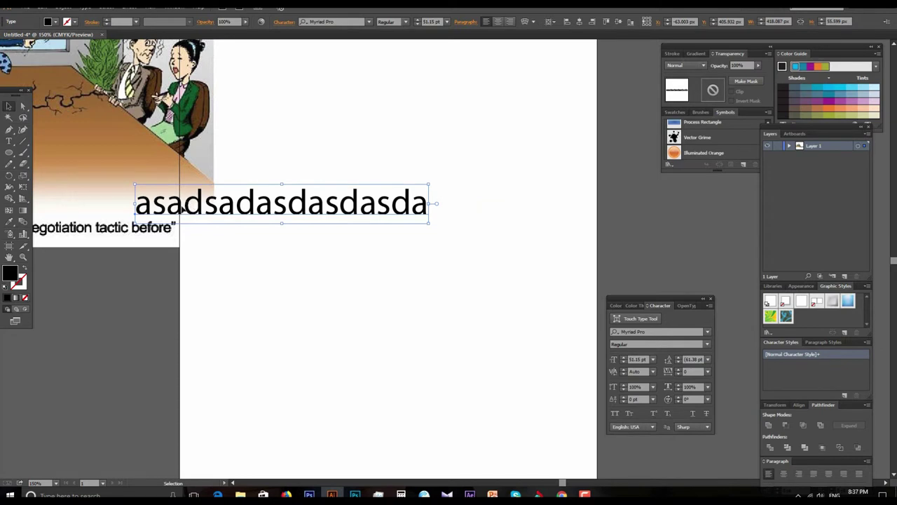
{"action": "right_click", "coordinate": [237, 204]}
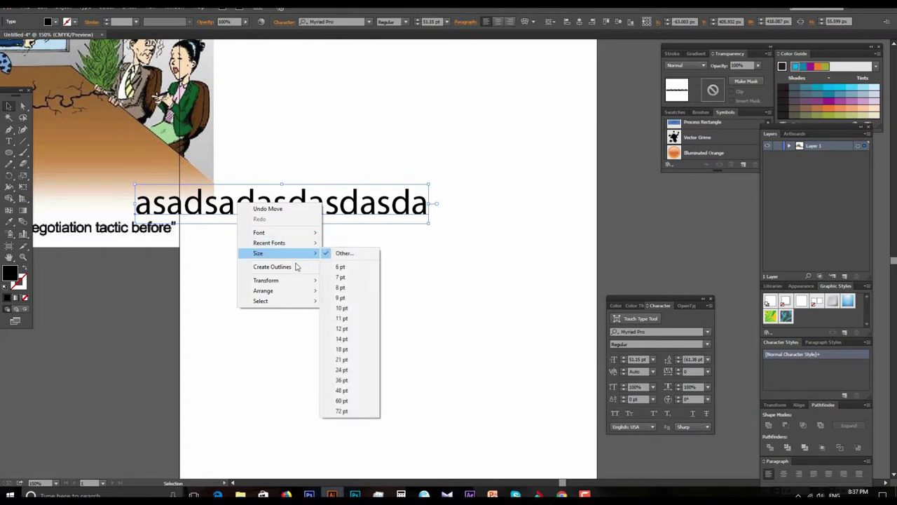
{"action": "mouse_move", "coordinate": [264, 290]}
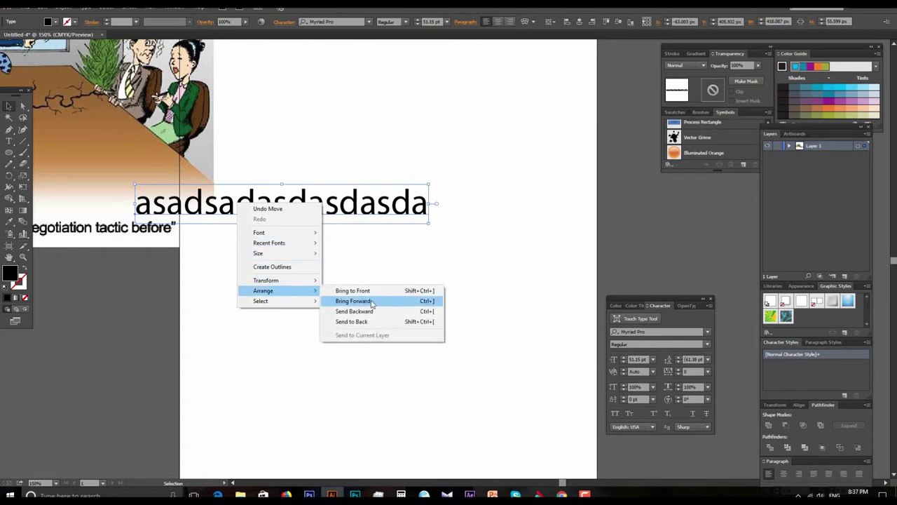
- Send the text backward, then bring it to front and move it down-right onto blank page
{"action": "left_click", "coordinate": [364, 316]}
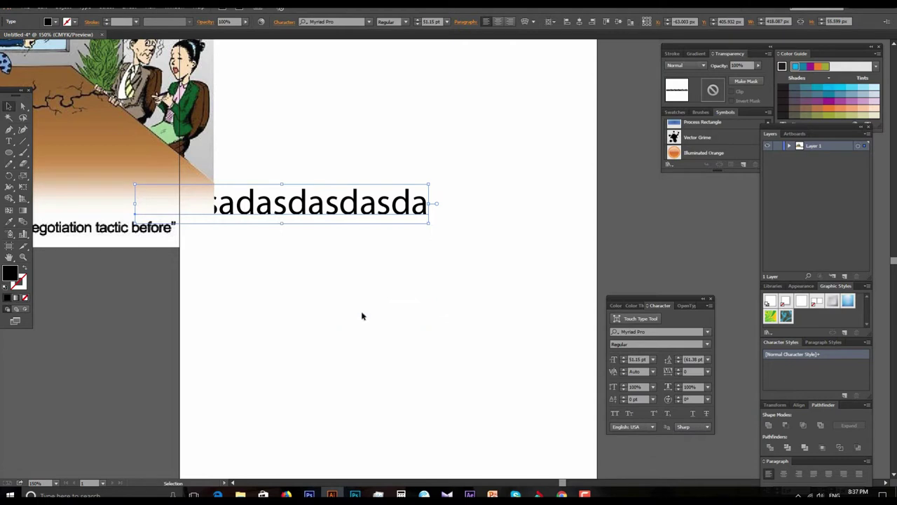
{"action": "right_click", "coordinate": [293, 205]}
{"action": "mouse_move", "coordinate": [319, 292]}
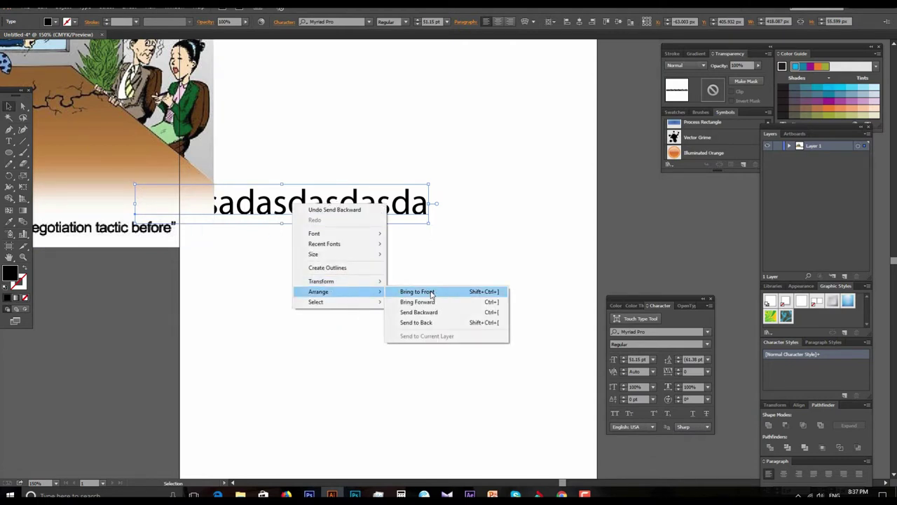
{"action": "left_click", "coordinate": [430, 291]}
{"action": "left_click_drag", "start_coordinate": [303, 199], "coordinate": [435, 224]}
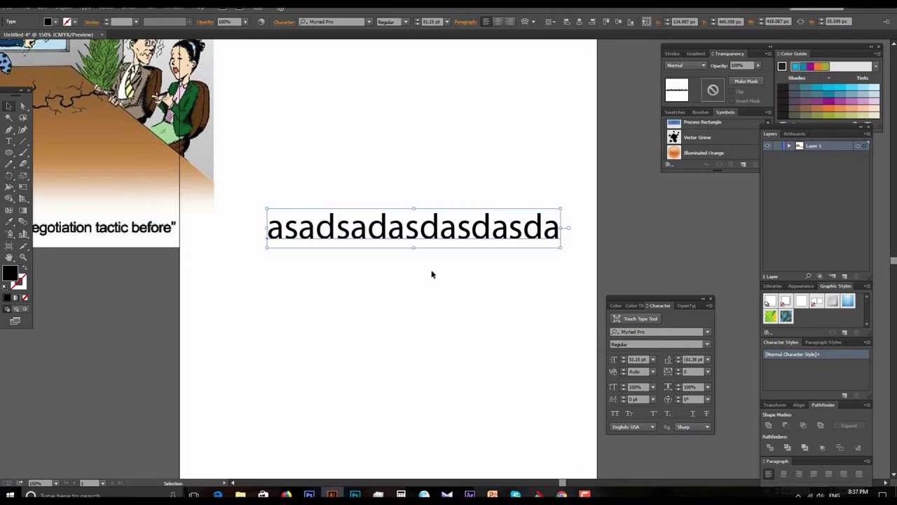
{"action": "right_click", "coordinate": [417, 227]}
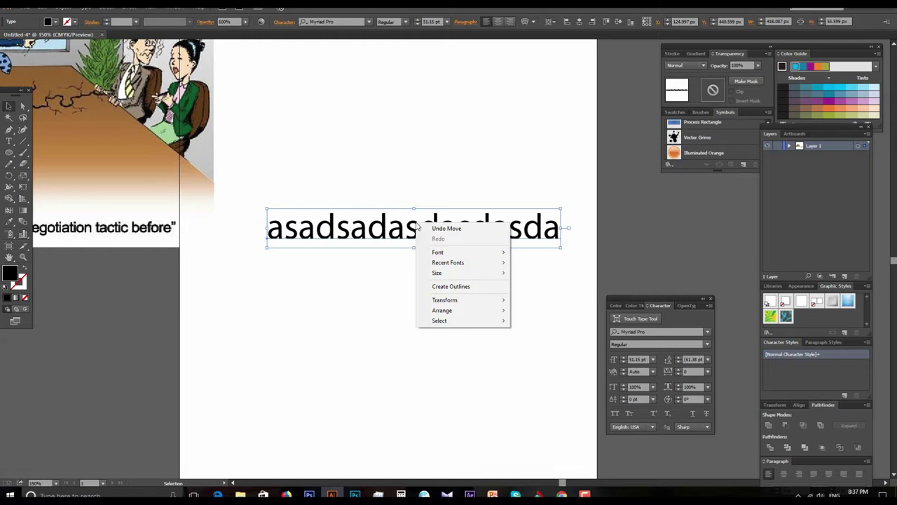
{"action": "left_click", "coordinate": [372, 260]}
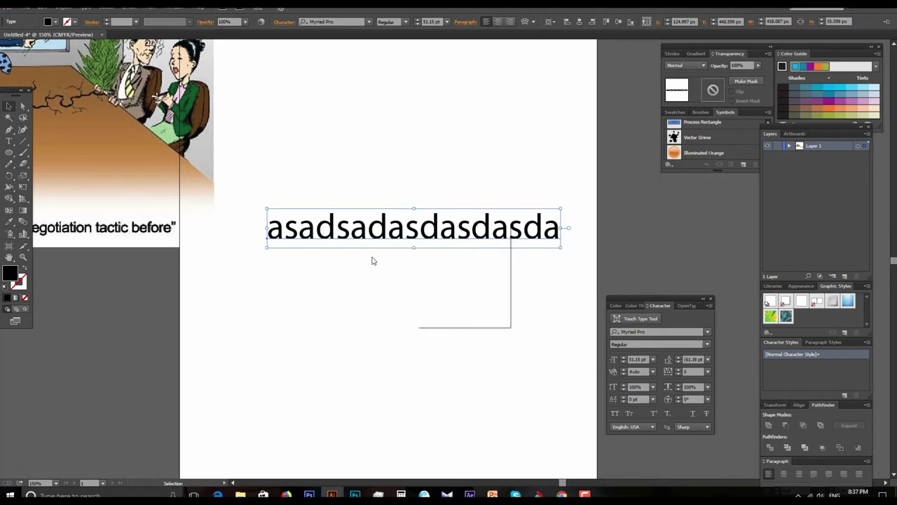
{"action": "left_click", "coordinate": [365, 231]}
- Convert the 'asadsadasdasdasda' text to outlines and inspect the letter shapes up close
{"action": "right_click", "coordinate": [365, 232]}
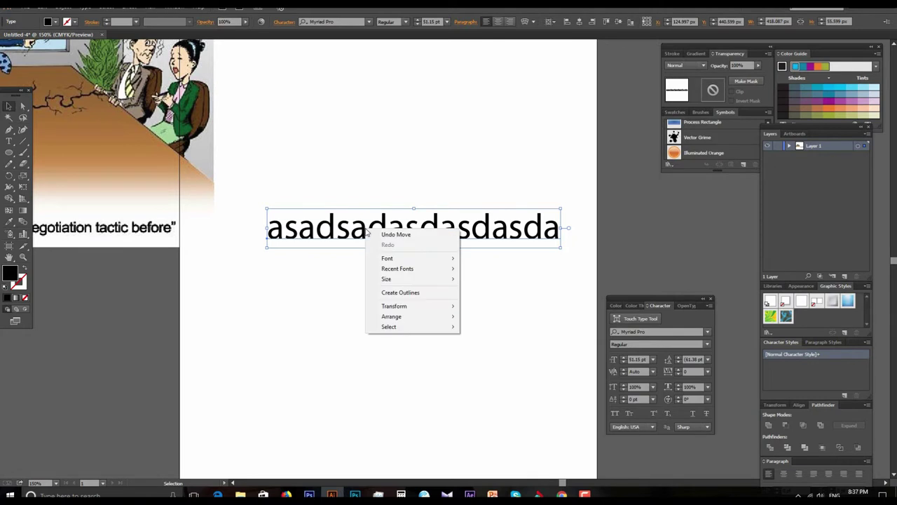
{"action": "left_click", "coordinate": [389, 293]}
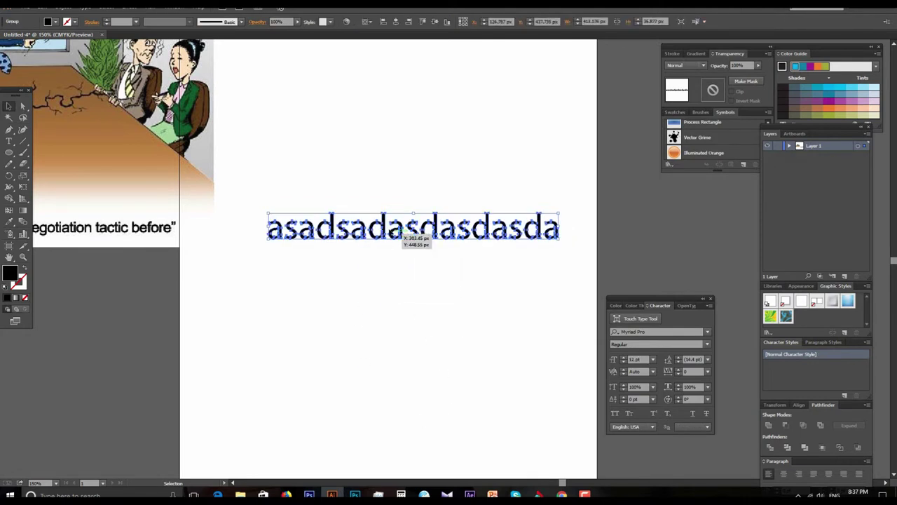
{"action": "left_click", "coordinate": [389, 229]}
{"action": "left_click", "coordinate": [382, 223]}
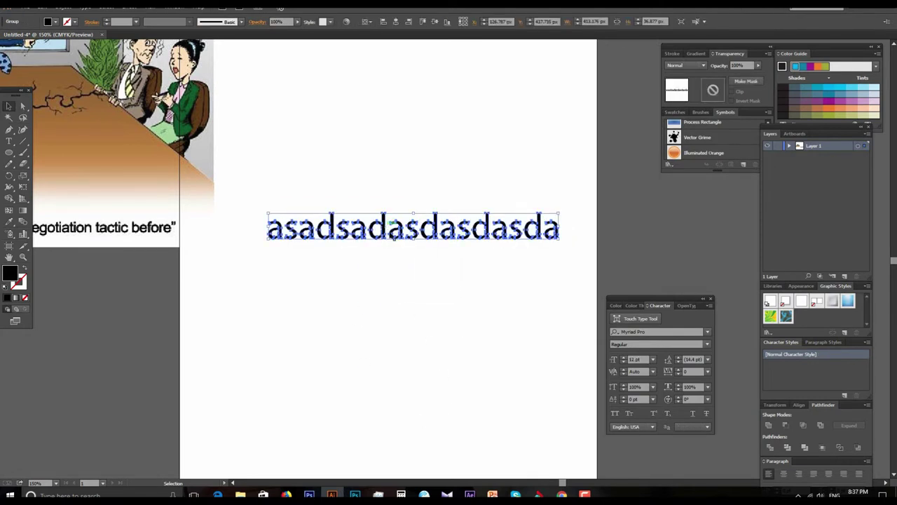
{"action": "key", "text": "ctrl+equal"}
{"action": "key", "text": "ctrl+equal"}
{"action": "key", "text": "ctrl+equal"}
{"action": "key", "text": "ctrl+equal"}
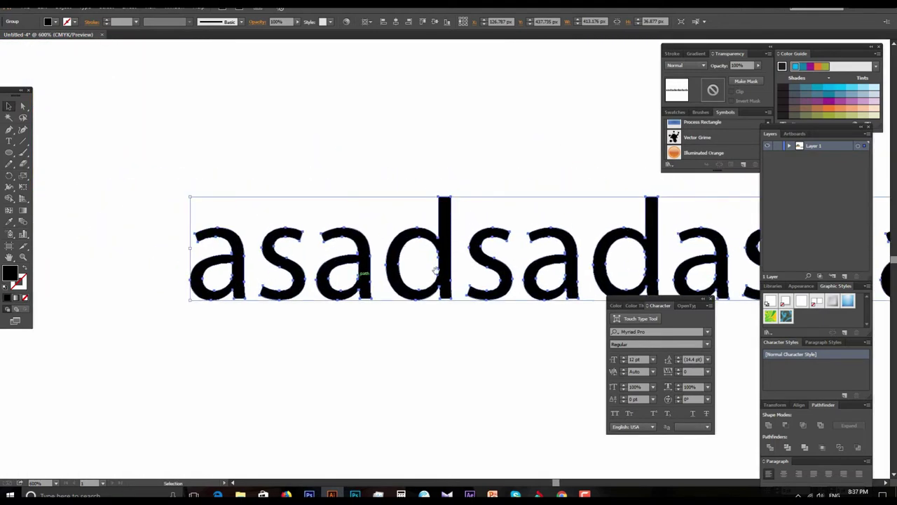
{"action": "left_click_drag", "start_coordinate": [459, 263], "coordinate": [284, 269]}
{"action": "key", "text": "ctrl+minus"}
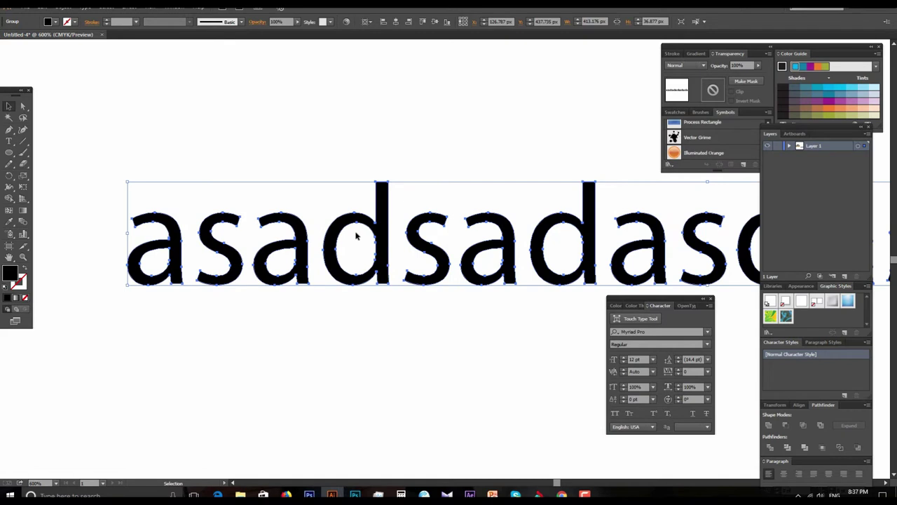
{"action": "key", "text": "ctrl+minus"}
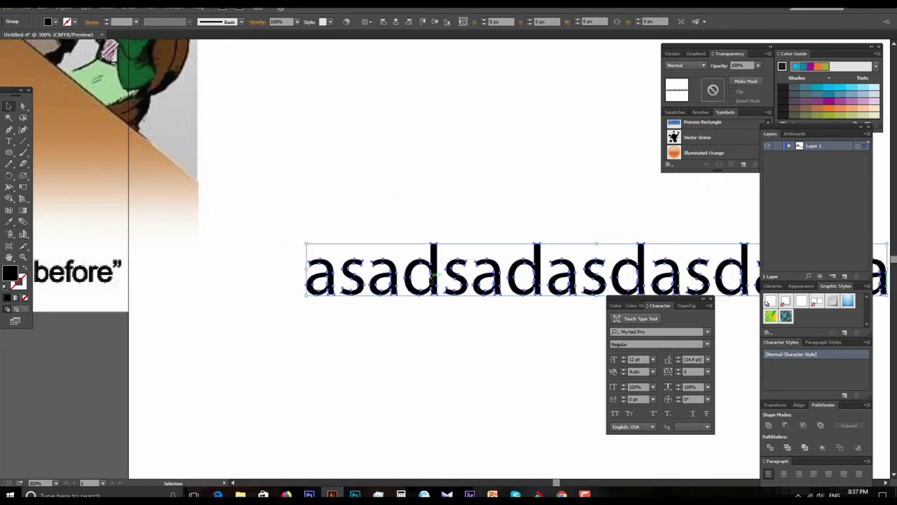
- Ungroup the outlined text into separate letter shapes
{"action": "right_click", "coordinate": [430, 279]}
{"action": "left_click", "coordinate": [456, 332]}
{"action": "left_click", "coordinate": [430, 371]}
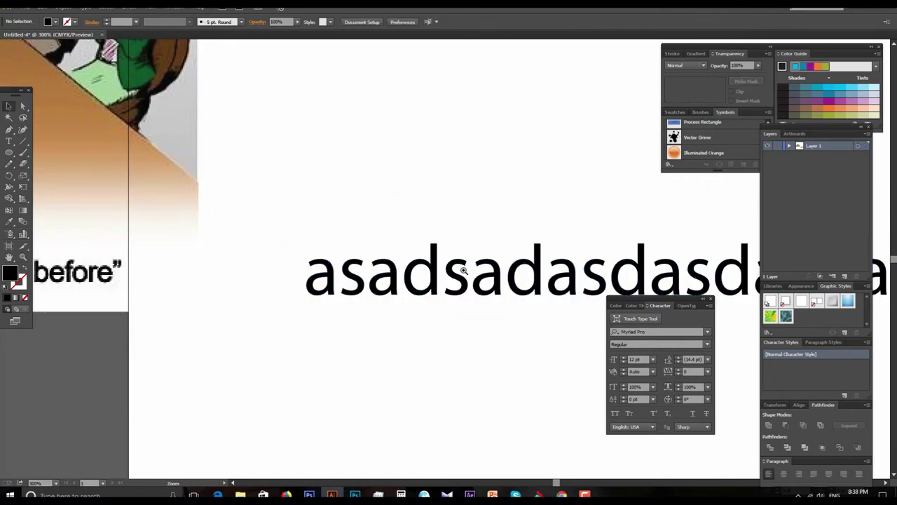
{"action": "key", "text": "ctrl+plus"}
{"action": "key", "text": "ctrl+plus"}
- Stretch the outlined d's stem far upward by dragging its top anchors with Direct Selection
{"action": "left_click", "coordinate": [381, 259]}
{"action": "left_click", "coordinate": [328, 201]}
{"action": "left_click", "coordinate": [23, 107]}
{"action": "mouse_move", "coordinate": [355, 227]}
{"action": "left_mouse_down"}
{"action": "mouse_move", "coordinate": [410, 268]}
{"action": "mouse_move", "coordinate": [372, 163]}
{"action": "left_mouse_up"}
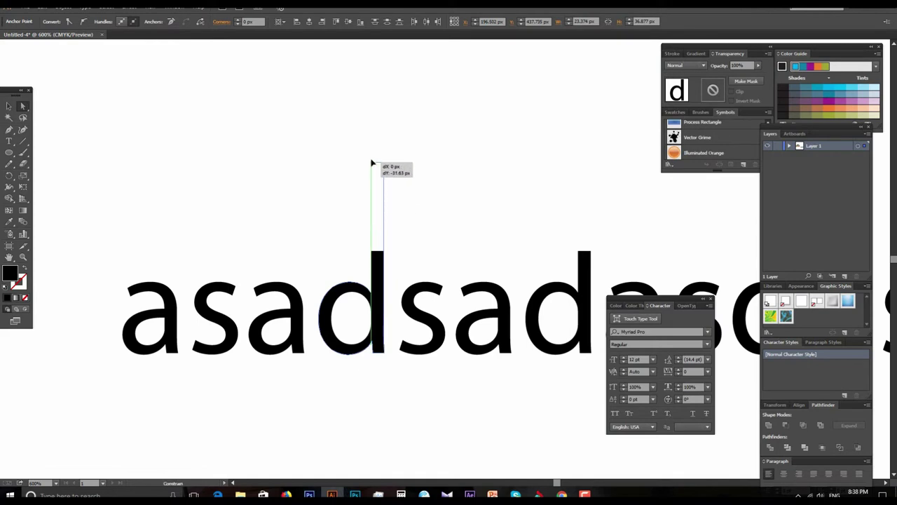
{"action": "left_click_drag", "start_coordinate": [373, 163], "coordinate": [372, 77]}
{"action": "left_click", "coordinate": [455, 261]}
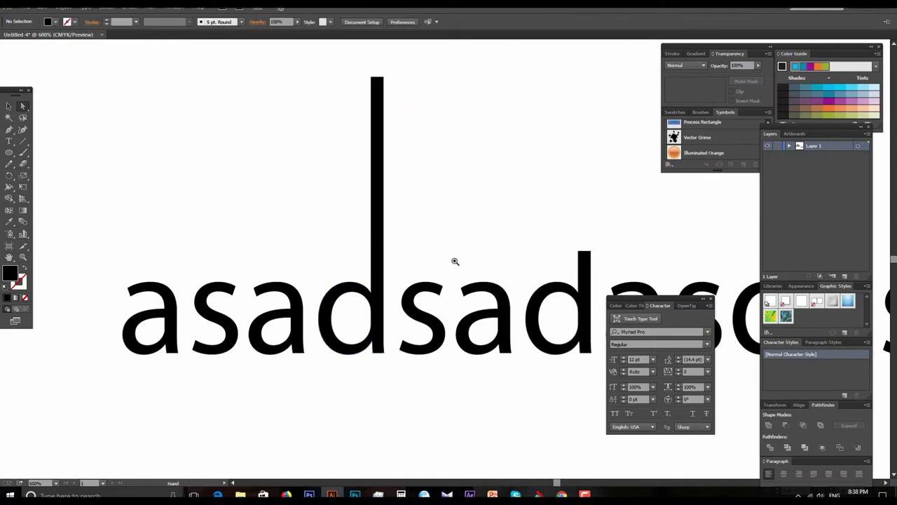
{"action": "left_click", "coordinate": [455, 261], "text": "ctrl+alt"}
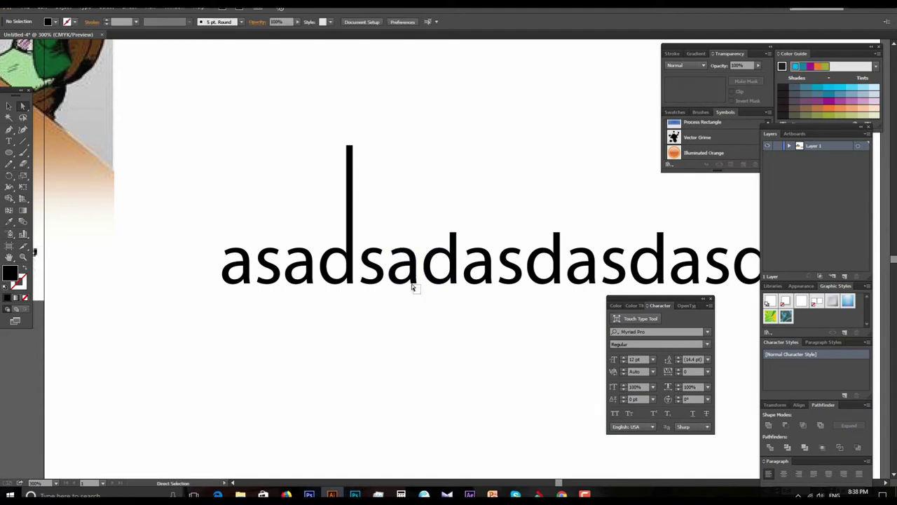
- Zoom in on the following a and drag its bottom stem anchors below the baseline
{"action": "left_click", "coordinate": [412, 286]}
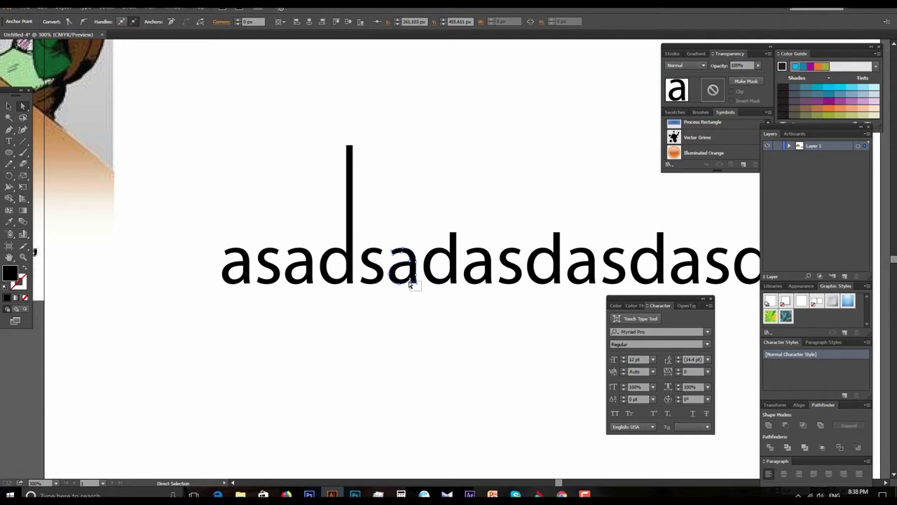
{"action": "left_click", "coordinate": [411, 282]}
{"action": "key", "text": "z"}
{"action": "left_click", "coordinate": [431, 286]}
{"action": "left_click", "coordinate": [426, 269]}
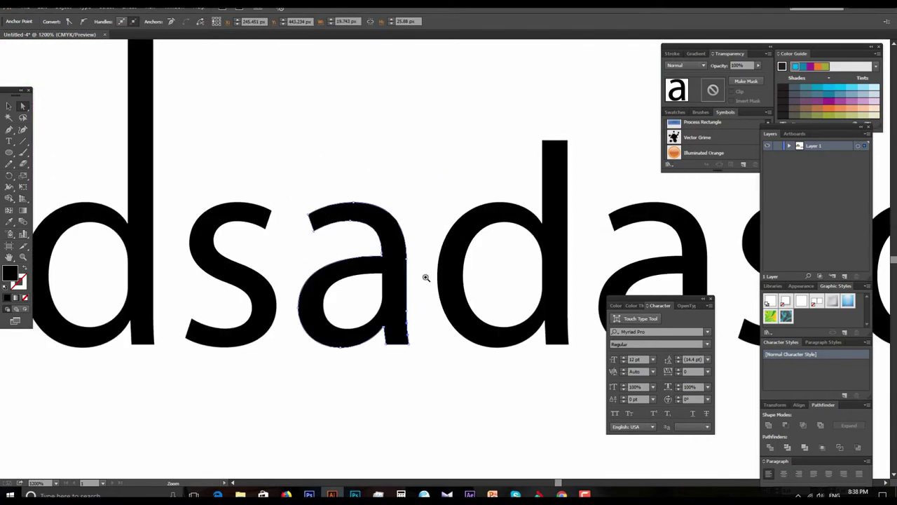
{"action": "left_click", "coordinate": [420, 311]}
{"action": "left_click", "coordinate": [463, 260]}
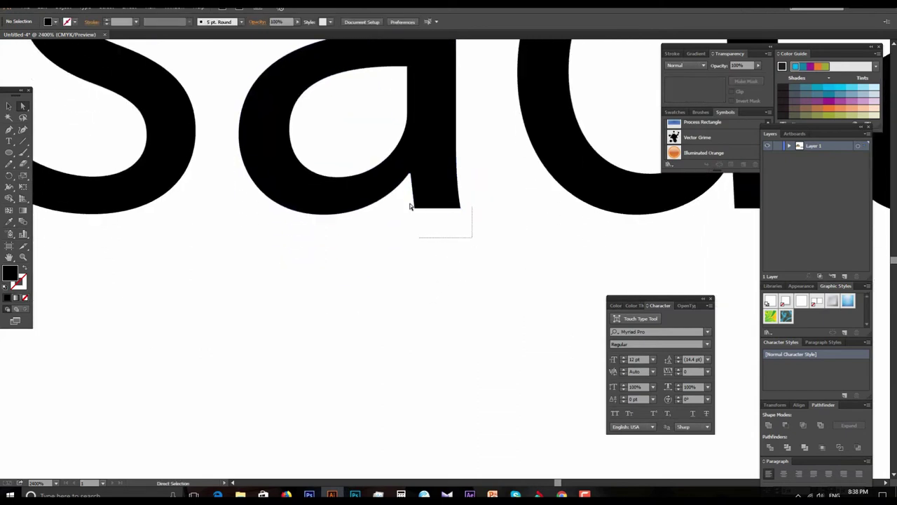
{"action": "left_click_drag", "start_coordinate": [412, 207], "coordinate": [410, 199]}
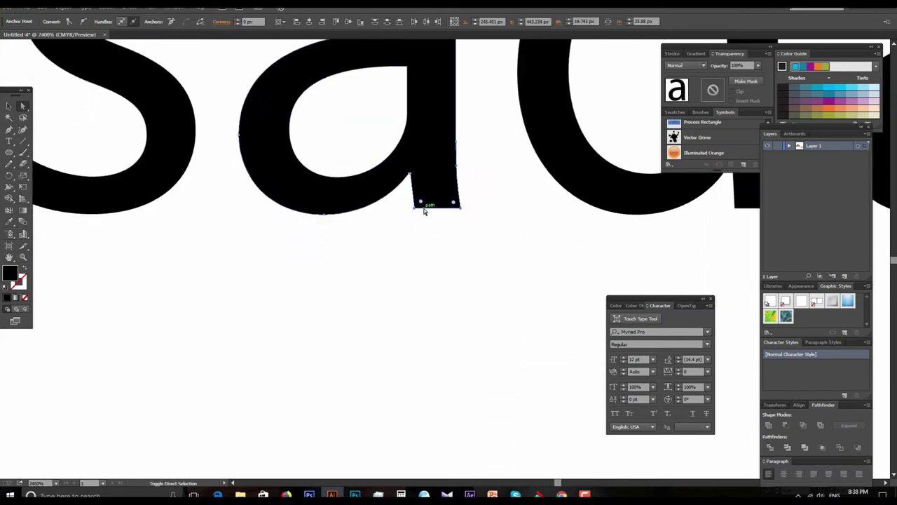
{"action": "mouse_move", "coordinate": [403, 202]}
{"action": "left_mouse_down"}
{"action": "mouse_move", "coordinate": [480, 223]}
{"action": "mouse_move", "coordinate": [462, 223]}
{"action": "mouse_move", "coordinate": [462, 377]}
{"action": "left_mouse_up"}
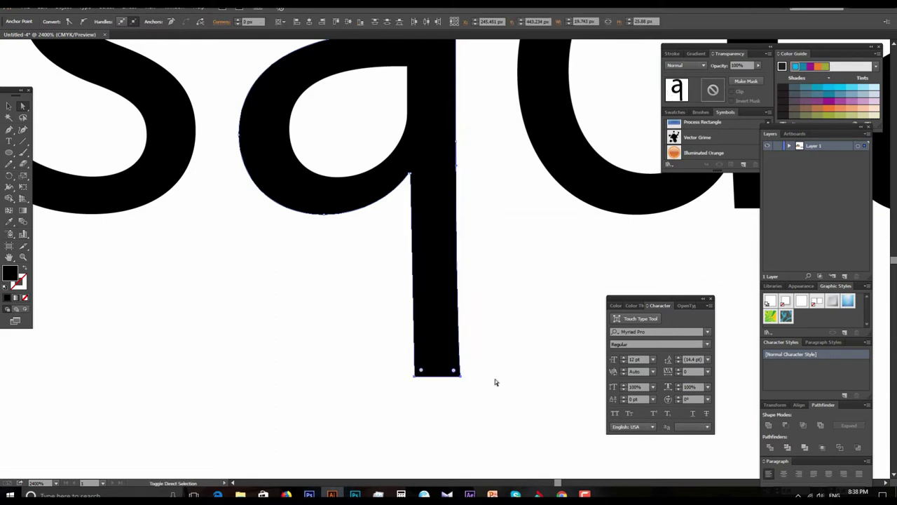
- Undo the a's reshaped stem
{"action": "scroll", "coordinate": [474, 226], "scroll_direction": "down", "scroll_amount": 3}
{"action": "scroll", "coordinate": [475, 226], "scroll_direction": "down", "scroll_amount": 2}
{"action": "scroll", "coordinate": [474, 226], "scroll_direction": "down", "scroll_amount": 2}
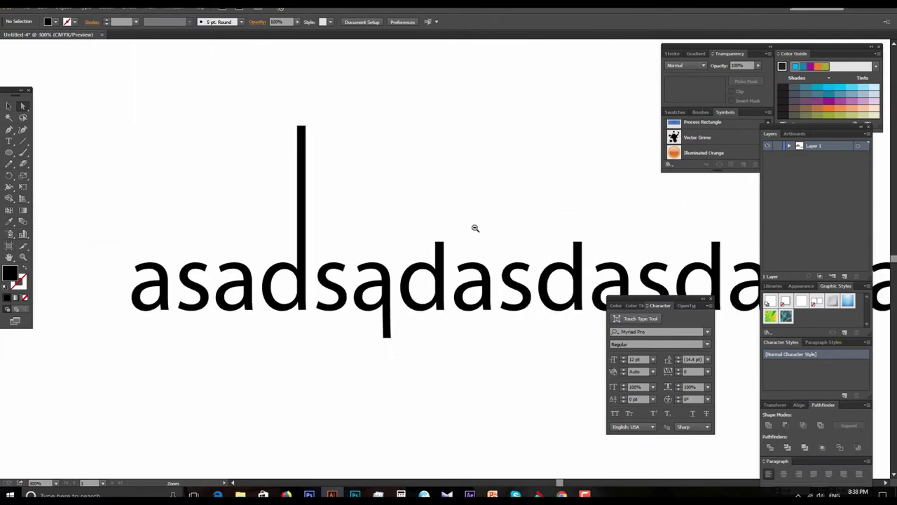
{"action": "scroll", "coordinate": [476, 231], "scroll_direction": "down", "scroll_amount": 2}
{"action": "key", "text": "ctrl+z"}
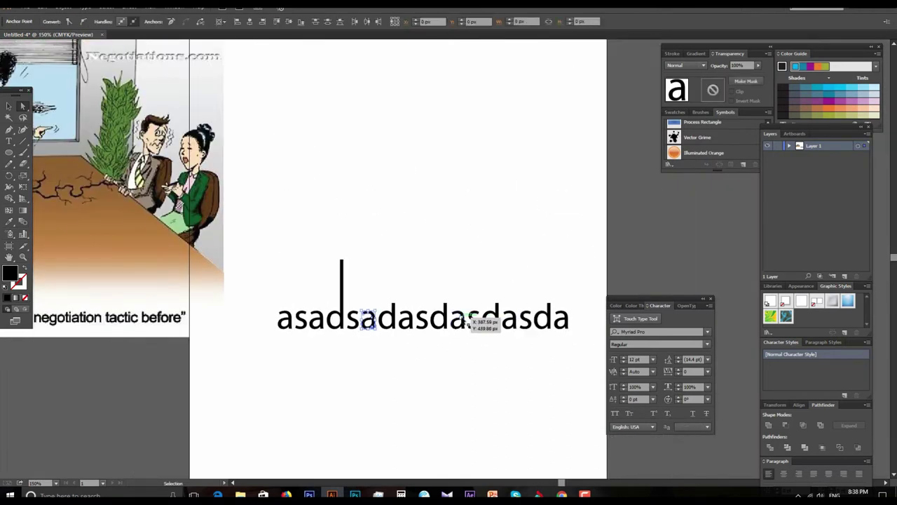
- Remove the stray stroke, move the text higher, and set its size to 12 pt
{"action": "key", "text": "ctrl+z"}
{"action": "key", "text": "ctrl+z"}
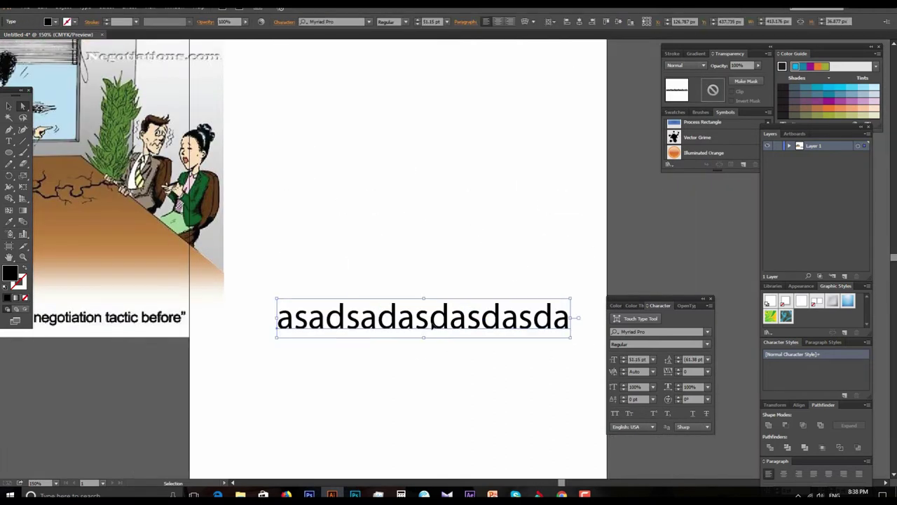
{"action": "key", "text": "v"}
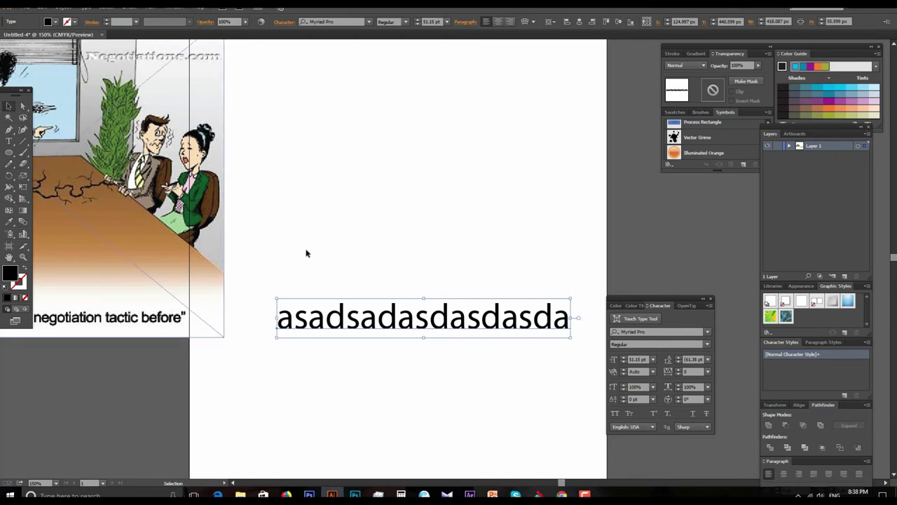
{"action": "left_click_drag", "start_coordinate": [380, 319], "coordinate": [384, 239]}
{"action": "right_click", "coordinate": [386, 237]}
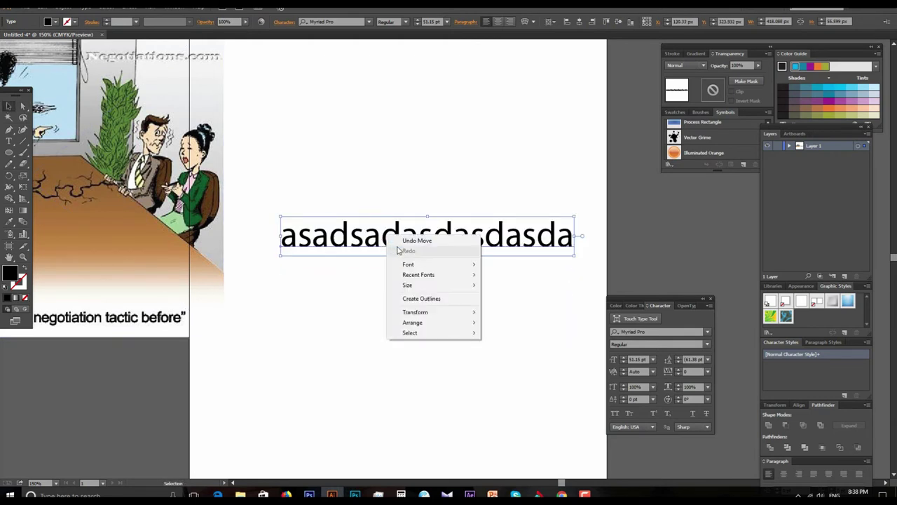
{"action": "mouse_move", "coordinate": [431, 284]}
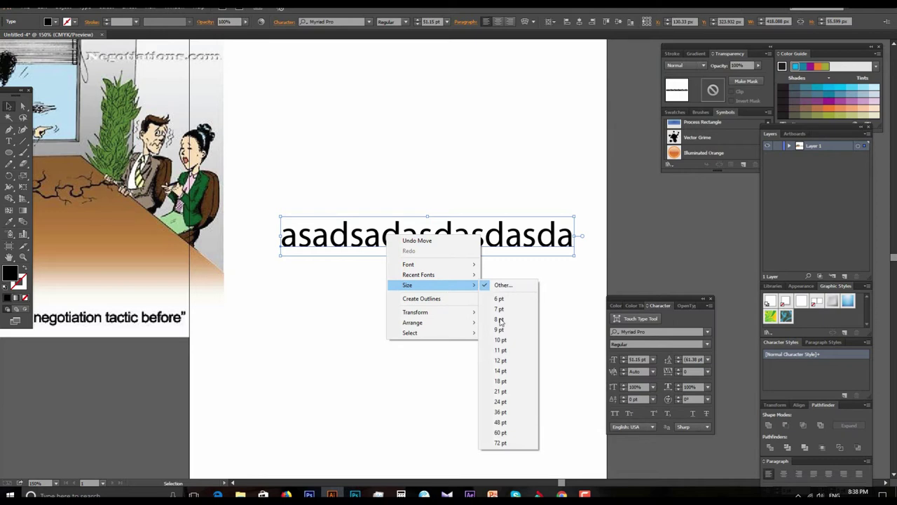
{"action": "left_click", "coordinate": [501, 360]}
- Scale the text up to 43.32 pt, move it right, and bring the cartoon onto the artboard
{"action": "right_click", "coordinate": [336, 246]}
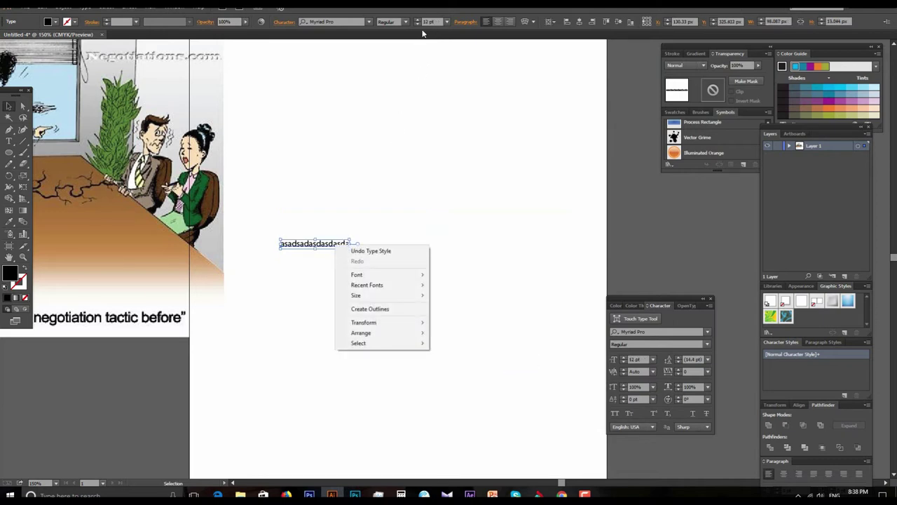
{"action": "mouse_move", "coordinate": [359, 343]}
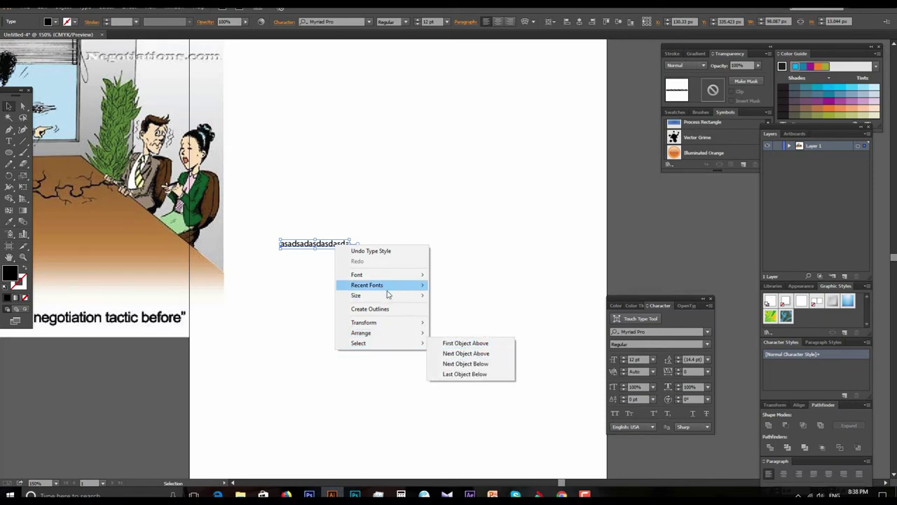
{"action": "left_click", "coordinate": [478, 264]}
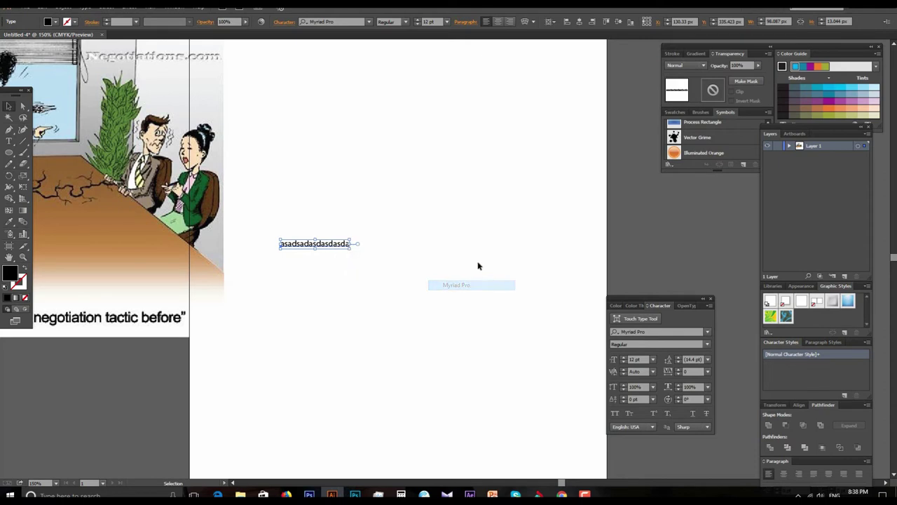
{"action": "left_click", "coordinate": [434, 207]}
{"action": "left_click", "coordinate": [345, 246]}
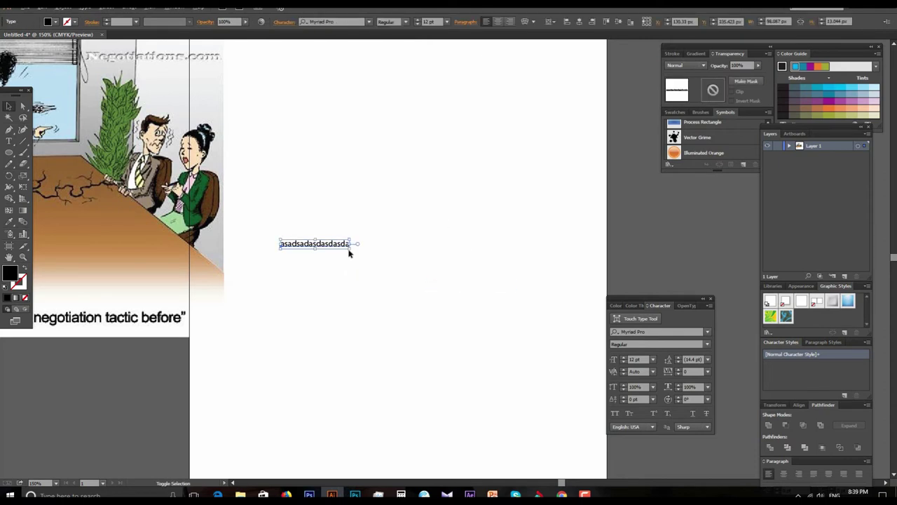
{"action": "left_click_drag", "start_coordinate": [350, 249], "coordinate": [440, 258]}
{"action": "left_click_drag", "start_coordinate": [370, 253], "coordinate": [583, 234]}
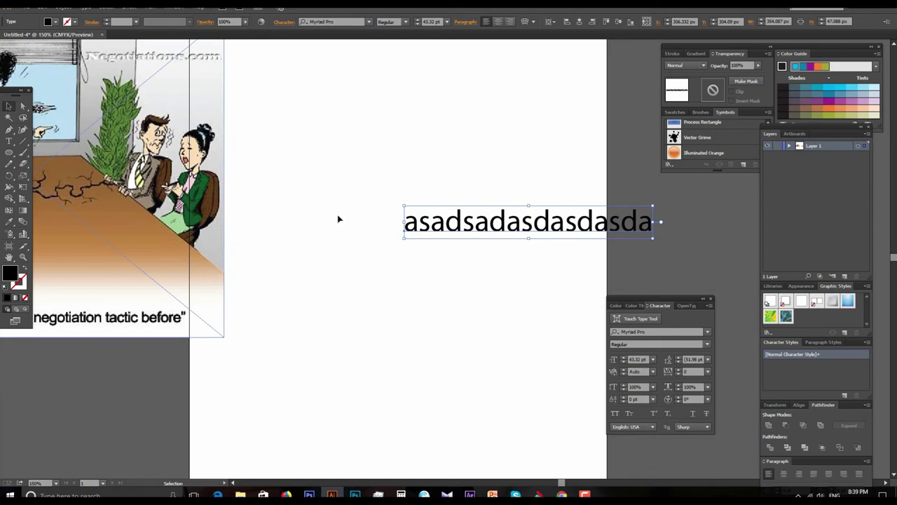
{"action": "left_click_drag", "start_coordinate": [148, 236], "coordinate": [415, 237]}
{"action": "right_click", "coordinate": [342, 244]}
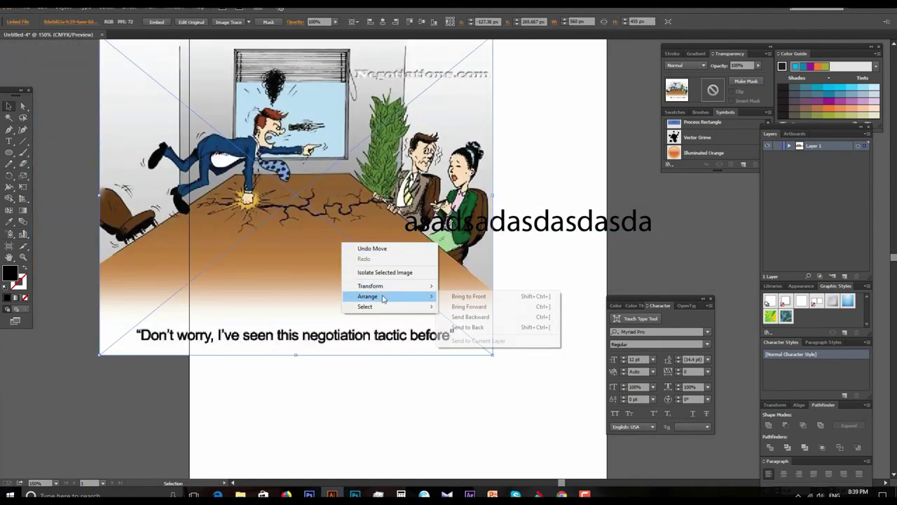
{"action": "mouse_move", "coordinate": [371, 286]}
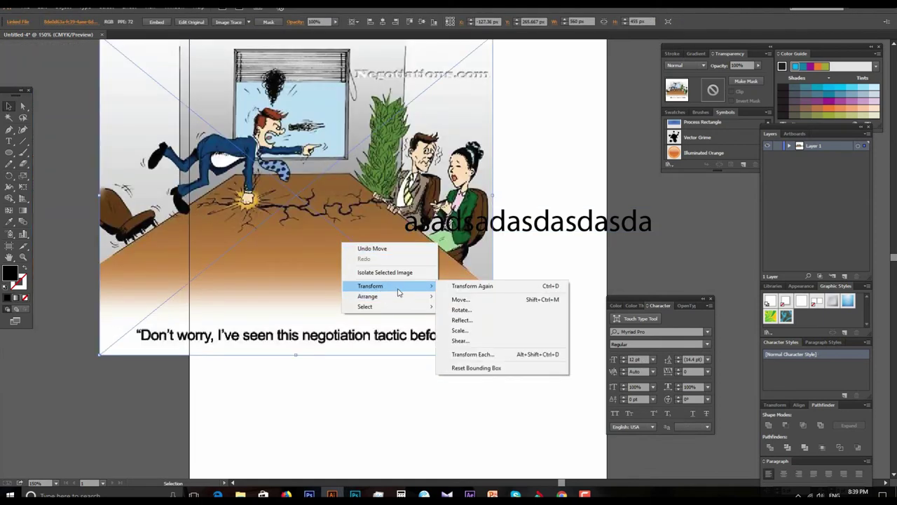
{"action": "left_click", "coordinate": [461, 320]}
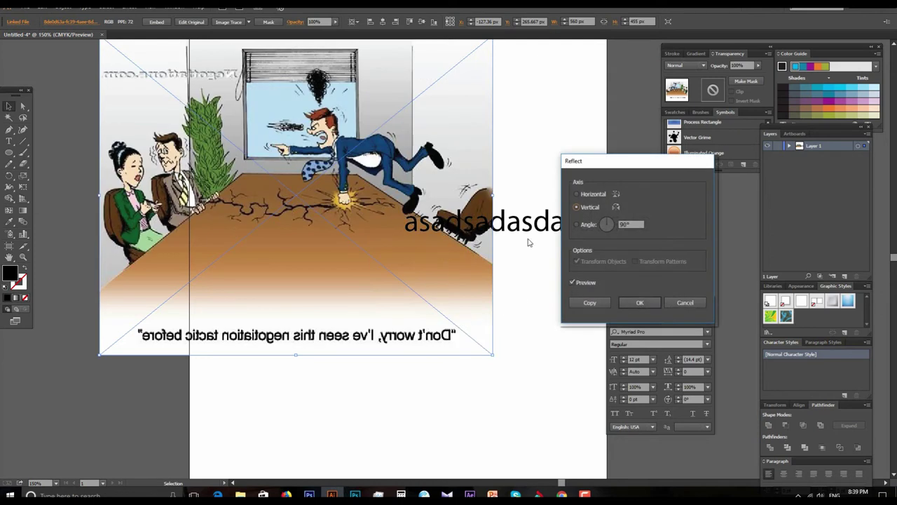
{"action": "left_click", "coordinate": [576, 194]}
{"action": "left_click", "coordinate": [643, 303]}
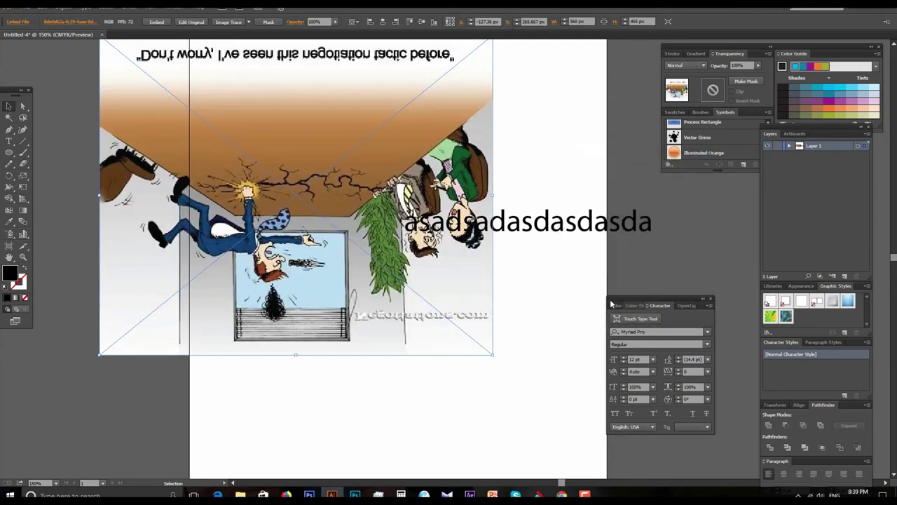
{"action": "key", "text": "ctrl+z"}
{"action": "key", "text": "ctrl+z"}
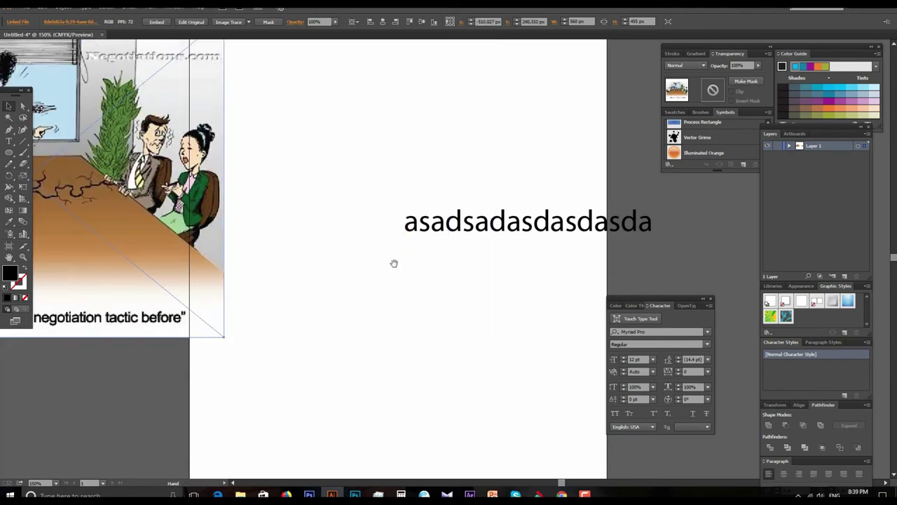
{"action": "key", "text": "ctrl+minus"}
- Undo the text's last move and zoom to 150% on the text line
{"action": "left_click_drag", "start_coordinate": [464, 290], "coordinate": [367, 240]}
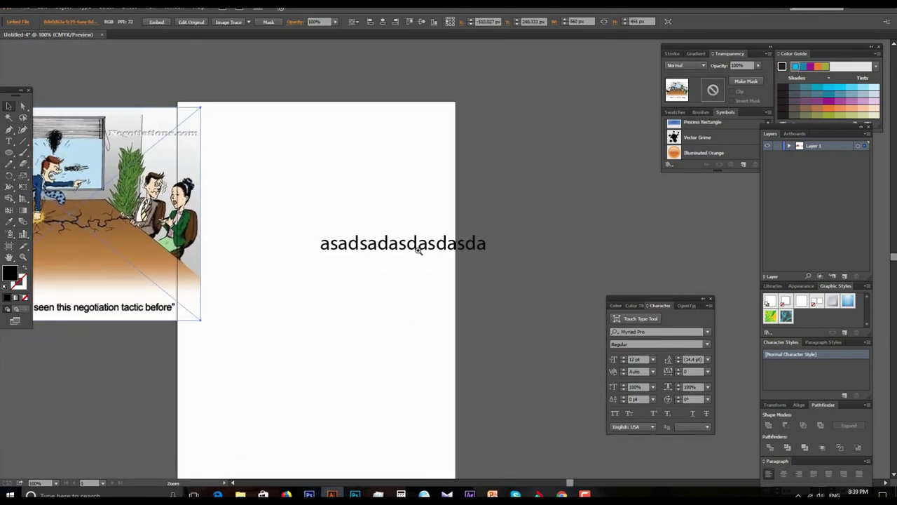
{"action": "left_click", "coordinate": [452, 216]}
{"action": "left_click", "coordinate": [452, 217], "text": "alt"}
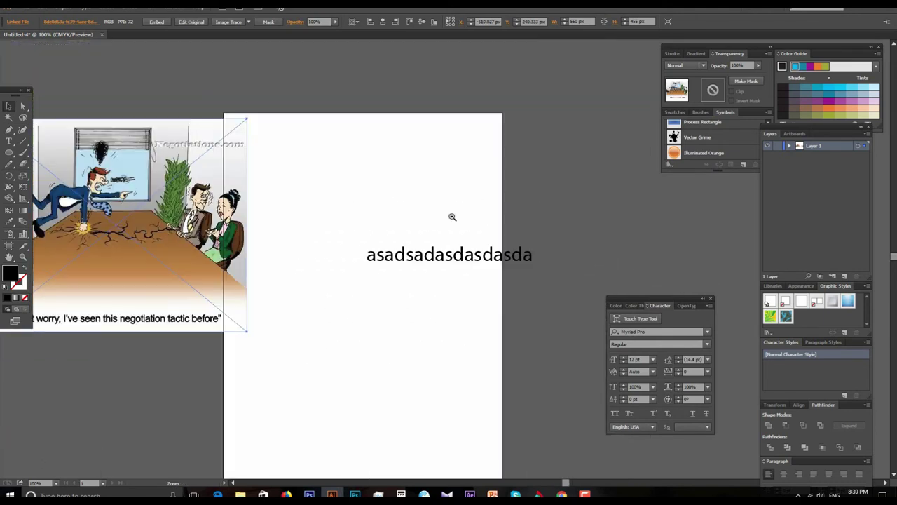
{"action": "key", "text": "ctrl+z"}
{"action": "left_click", "coordinate": [414, 268]}
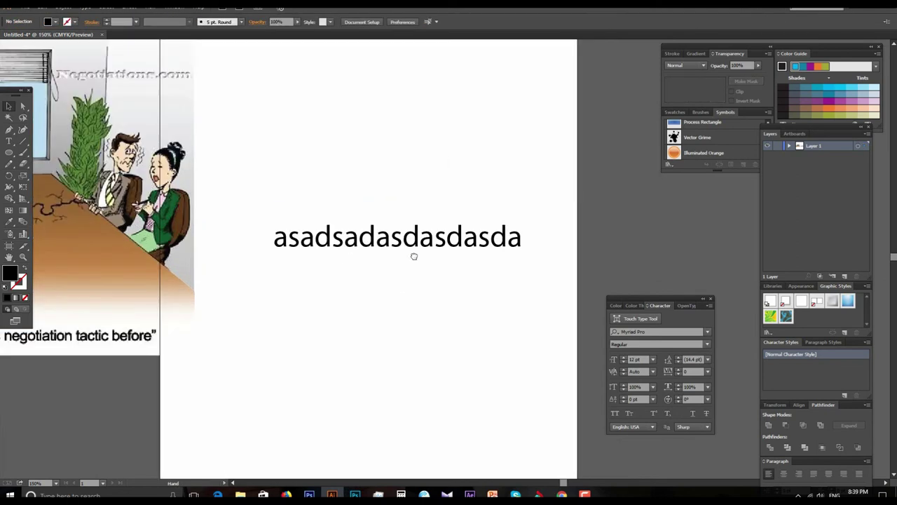
{"action": "left_click_drag", "start_coordinate": [408, 258], "coordinate": [418, 157]}
{"action": "mouse_move", "coordinate": [354, 211]}
{"action": "left_mouse_down"}
{"action": "mouse_move", "coordinate": [377, 202]}
{"action": "mouse_move", "coordinate": [442, 232]}
{"action": "left_mouse_up"}
- Duplicate the text line twice below itself and group the three lines with Ctrl+G
{"action": "left_click_drag", "start_coordinate": [410, 141], "coordinate": [397, 307]}
{"action": "left_click_drag", "start_coordinate": [296, 109], "coordinate": [531, 436]}
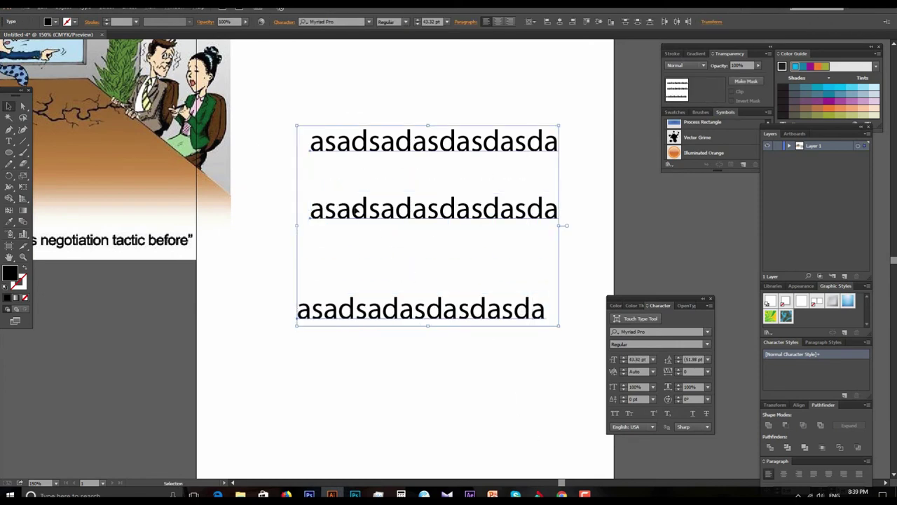
{"action": "key", "text": "a"}
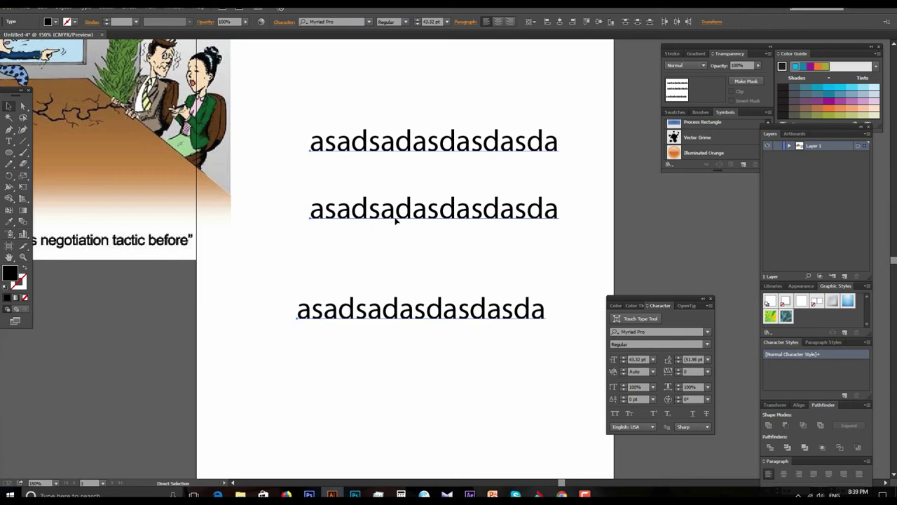
{"action": "key", "text": "ctrl+g"}
{"action": "key", "text": "v"}
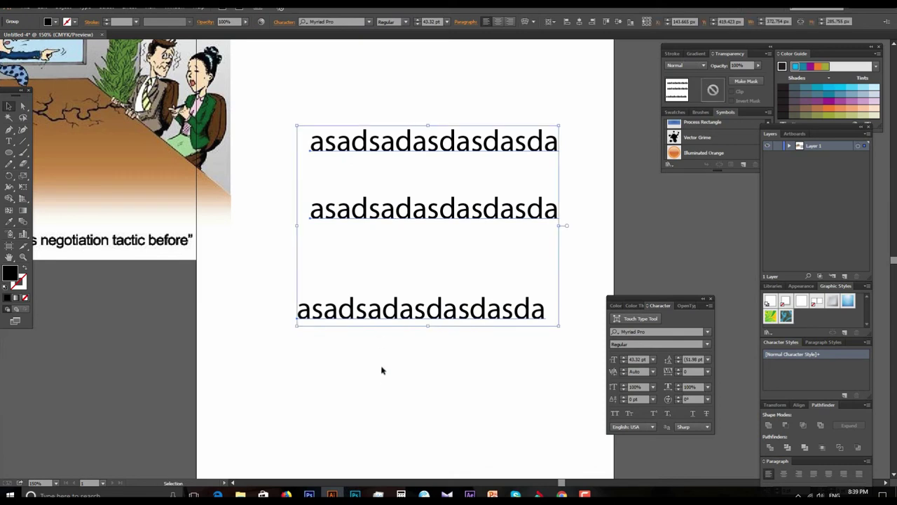
- Move the grouped lines around, return them to place, and deselect the group
{"action": "left_click_drag", "start_coordinate": [411, 206], "coordinate": [339, 244]}
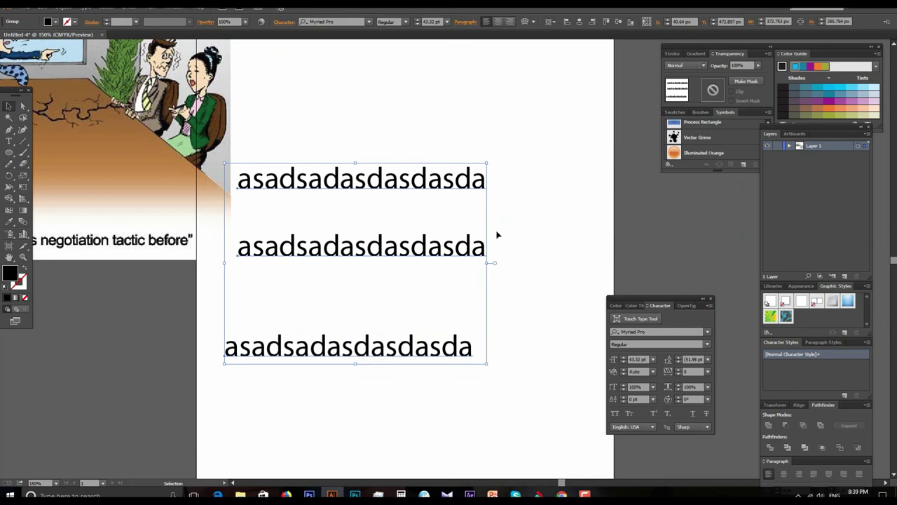
{"action": "mouse_move", "coordinate": [497, 235]}
{"action": "left_mouse_down"}
{"action": "mouse_move", "coordinate": [293, 250]}
{"action": "mouse_move", "coordinate": [376, 220]}
{"action": "left_mouse_up"}
{"action": "key", "text": "ctrl+shift+a"}
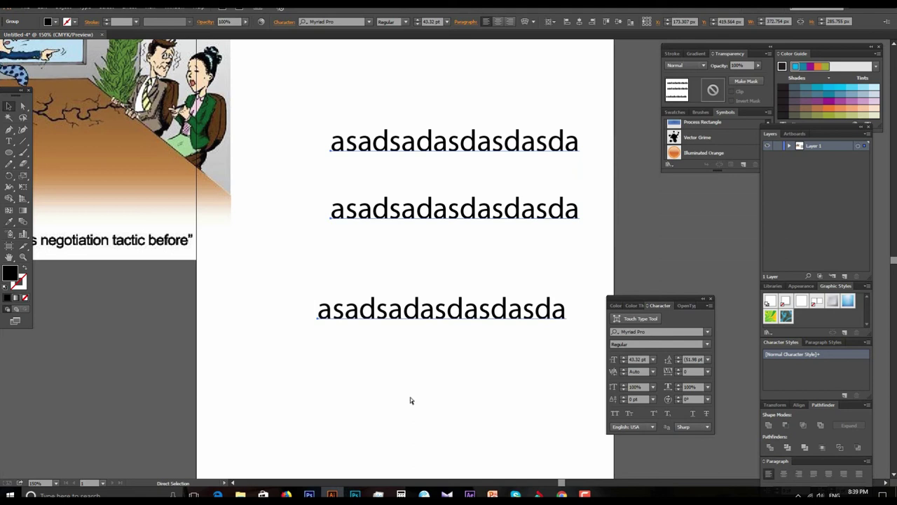
{"action": "key", "text": "ctrl+z"}
{"action": "key", "text": "ctrl+shift+a"}
- Shift the group left and ungroup the three text lines
{"action": "mouse_move", "coordinate": [447, 229]}
{"action": "left_mouse_down"}
{"action": "mouse_move", "coordinate": [316, 239]}
{"action": "mouse_move", "coordinate": [430, 220]}
{"action": "left_mouse_up"}
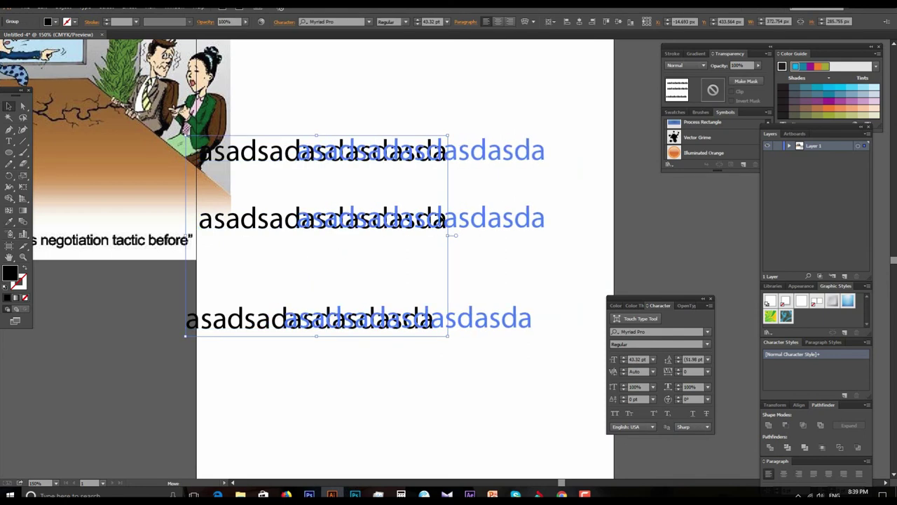
{"action": "right_click", "coordinate": [431, 220]}
{"action": "left_click", "coordinate": [457, 270]}
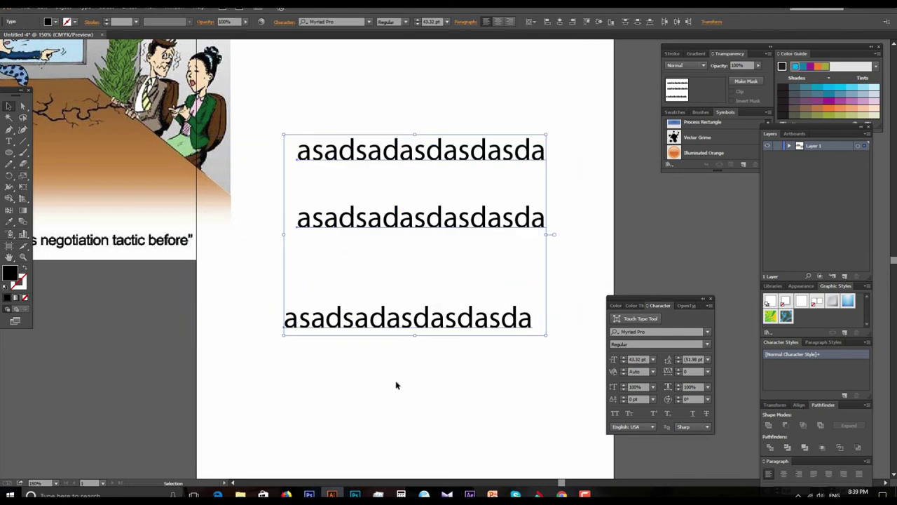
{"action": "left_click", "coordinate": [408, 340]}
- Rearrange the three text lines into new positions on the artboard
{"action": "left_click_drag", "start_coordinate": [414, 223], "coordinate": [557, 224]}
{"action": "left_click_drag", "start_coordinate": [444, 148], "coordinate": [304, 218]}
{"action": "left_click_drag", "start_coordinate": [371, 305], "coordinate": [504, 262]}
{"action": "left_click_drag", "start_coordinate": [448, 279], "coordinate": [293, 321]}
{"action": "left_click_drag", "start_coordinate": [304, 224], "coordinate": [461, 269]}
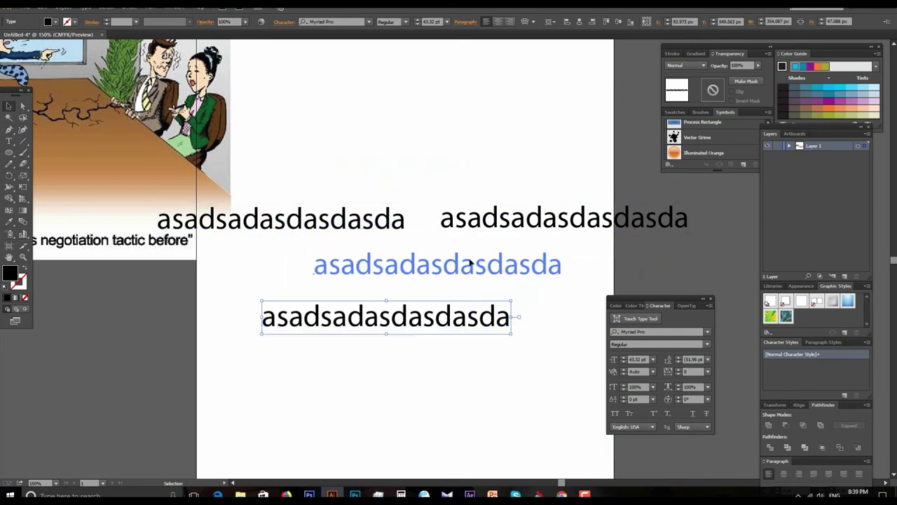
{"action": "left_click_drag", "start_coordinate": [505, 226], "coordinate": [356, 224]}
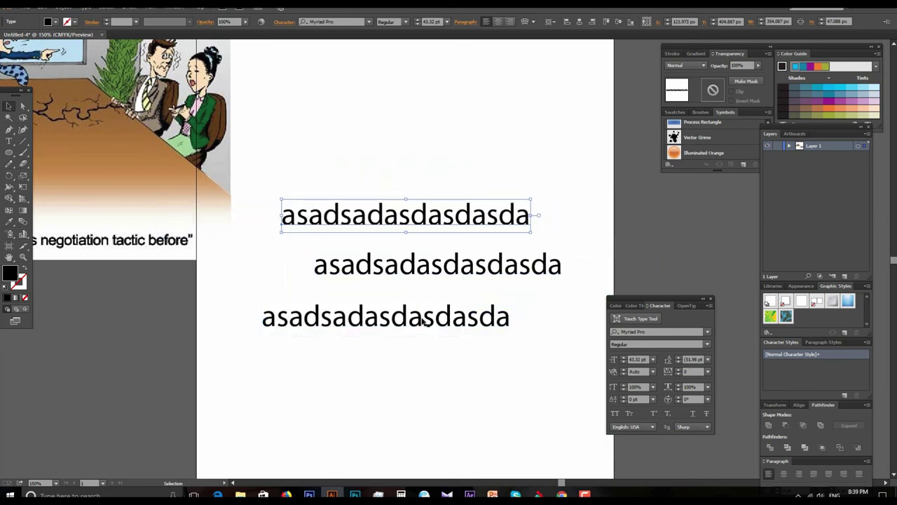
- Zoom out, select all three text lines, and delete them
{"action": "key", "text": "ctrl+minus"}
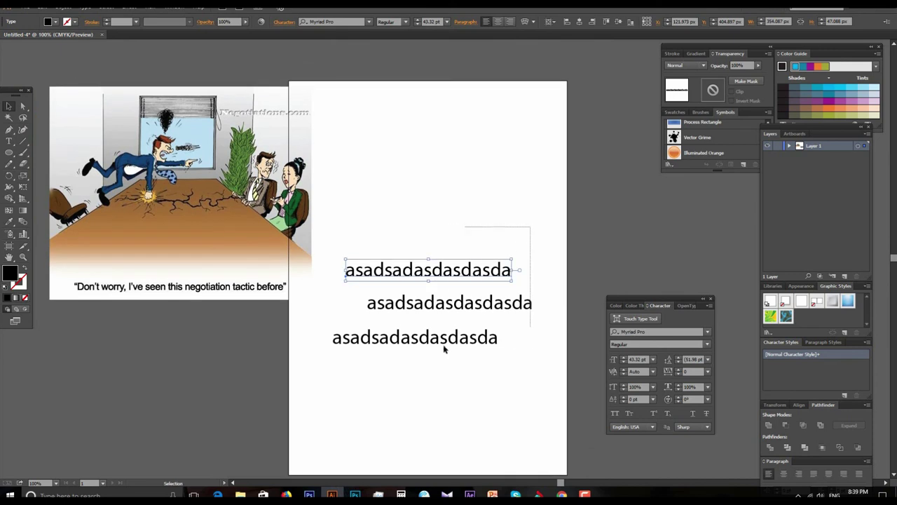
{"action": "left_click_drag", "start_coordinate": [450, 342], "coordinate": [436, 351]}
{"action": "key", "text": "Delete"}
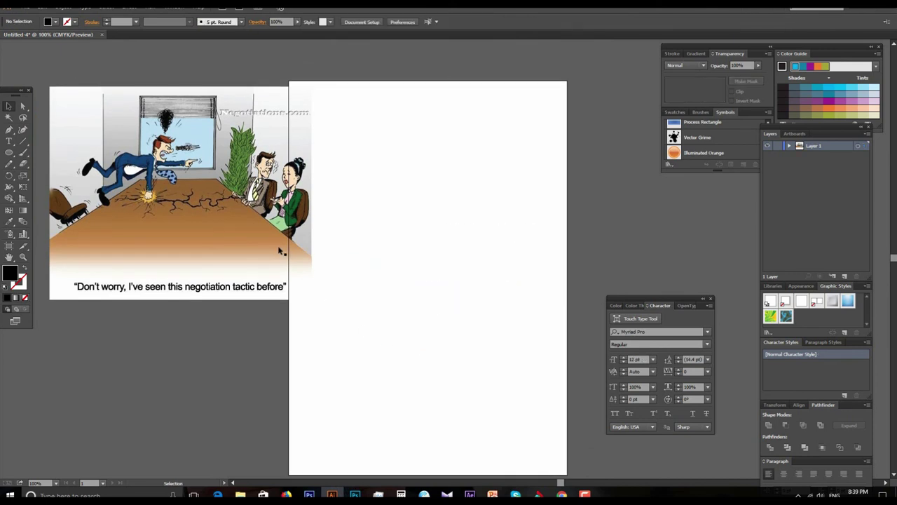